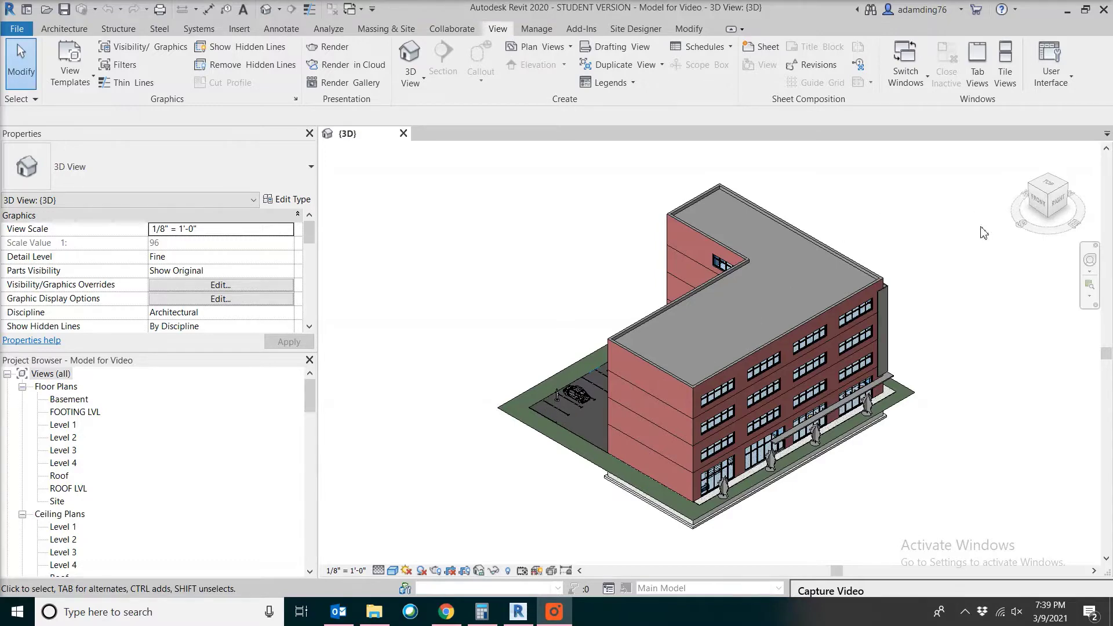
- Turn on the section box for the 3D view and select it with the building's rear courtyard facing forward
middle_click_drag(976, 236, 832, 273, "shift")
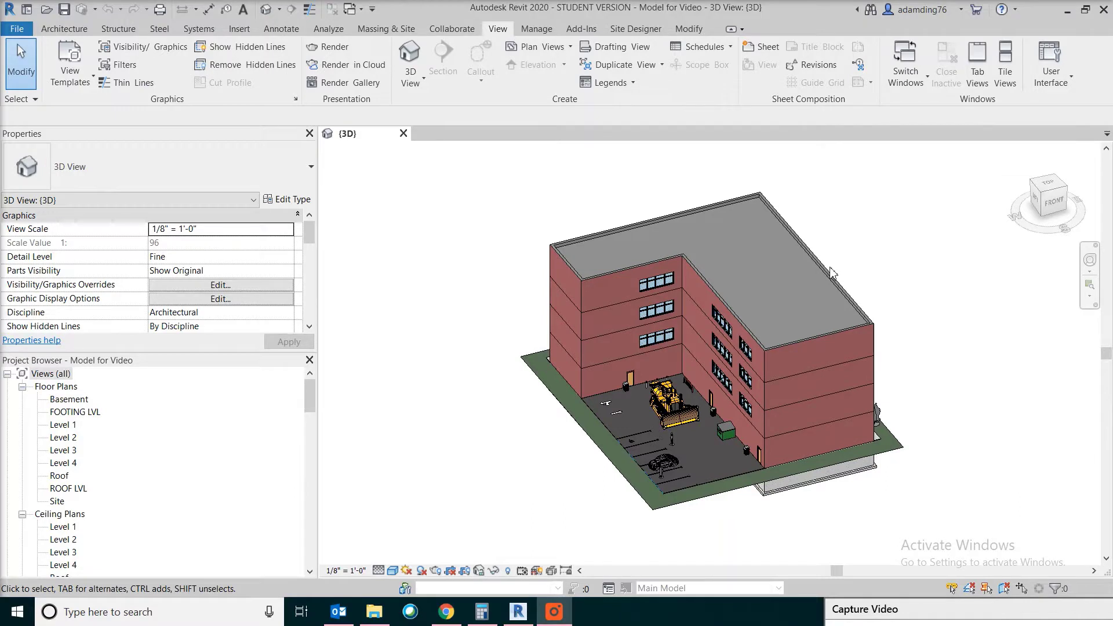
scroll(279, 289, "down", 3)
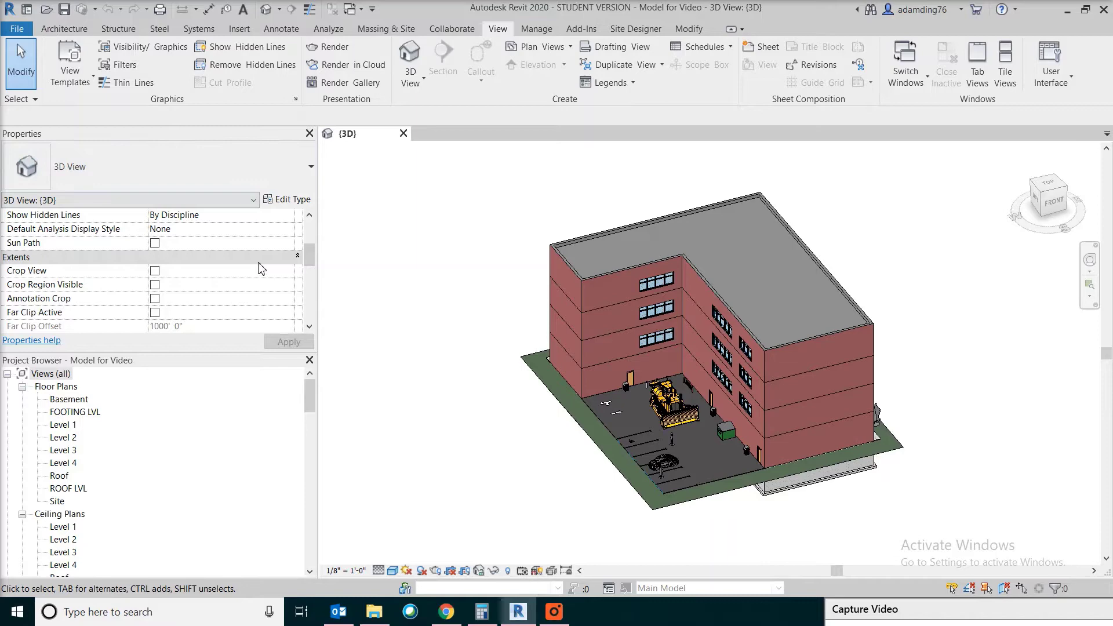
scroll(310, 319, "down", 3)
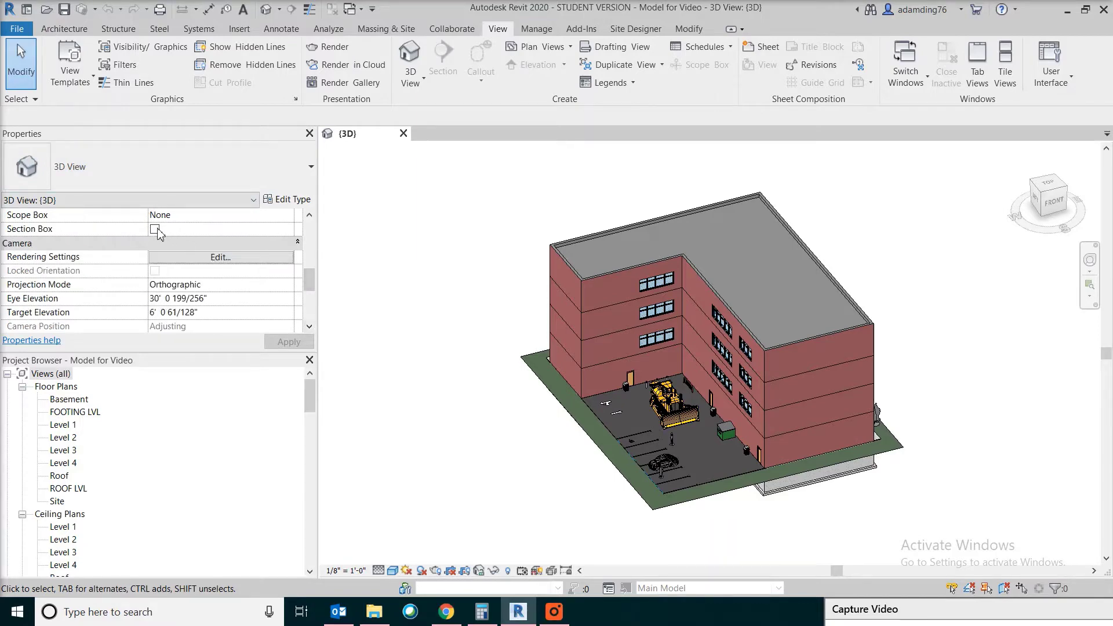
left_click(155, 229)
left_click(647, 400)
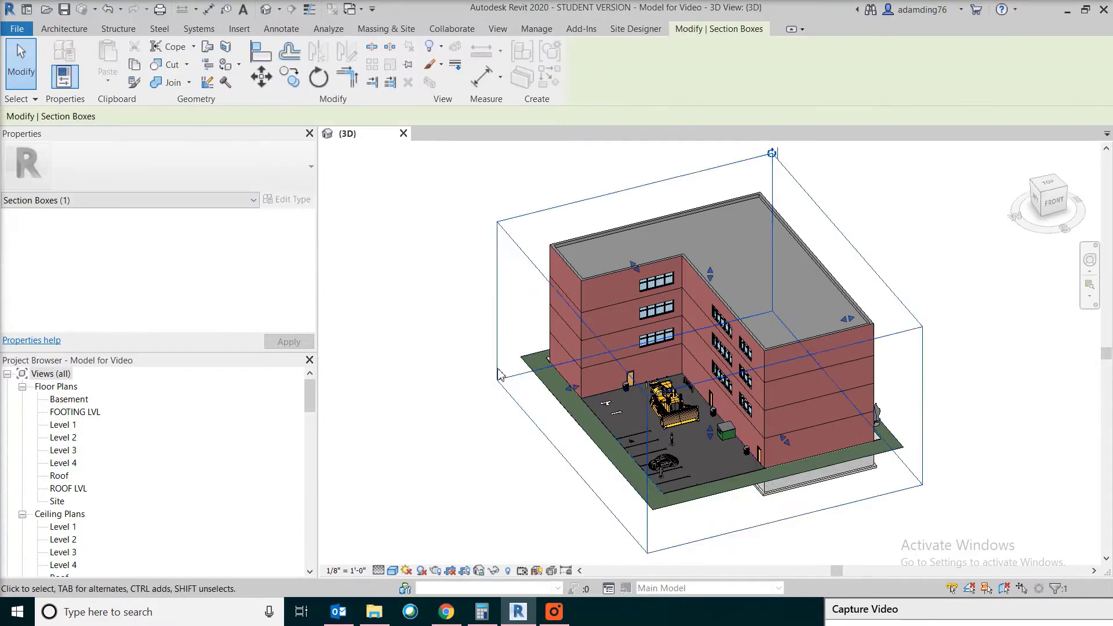
- Pull two side faces of the section box inward to cut through both building wings and inspect the foundation walls below ground
left_click_drag(573, 387, 672, 346)
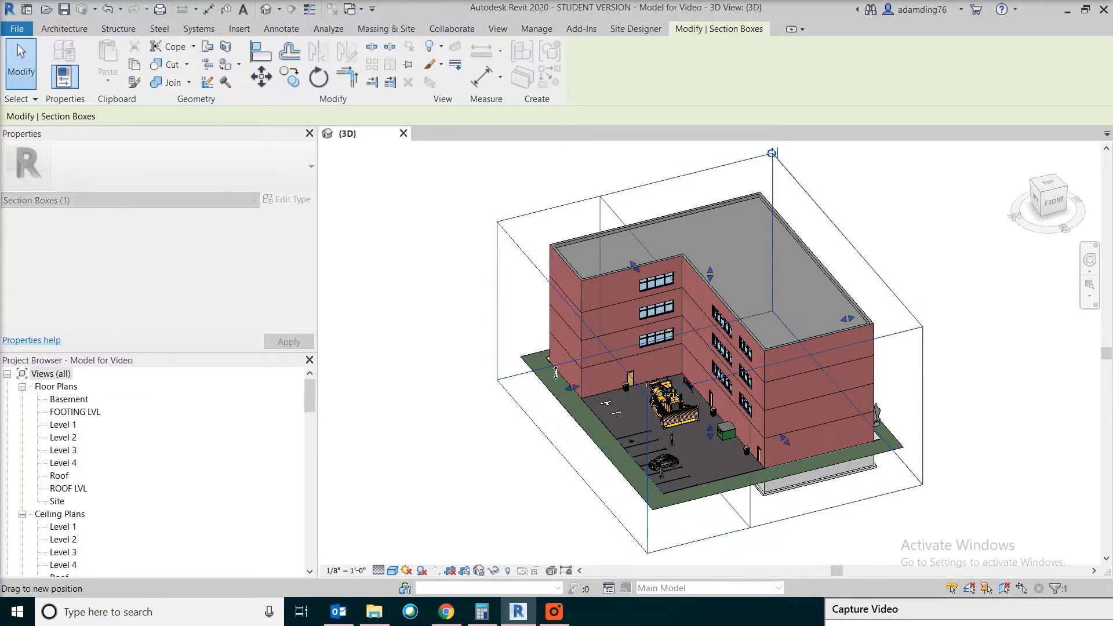
left_click_drag(555, 372, 707, 316)
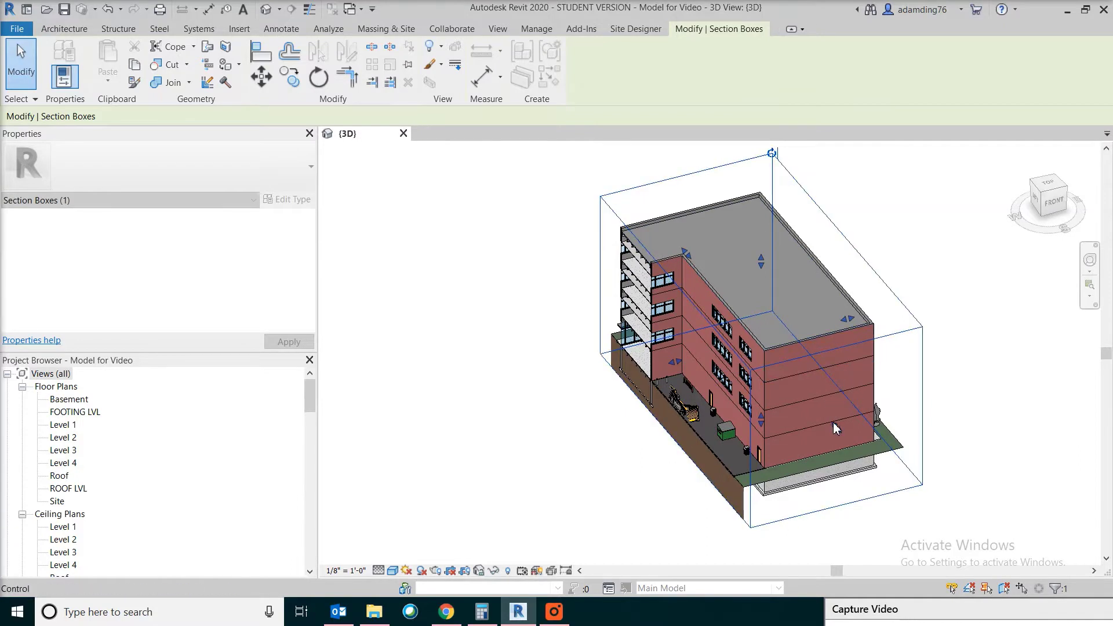
left_click_drag(837, 427, 773, 342)
scroll(762, 413, "up", 4)
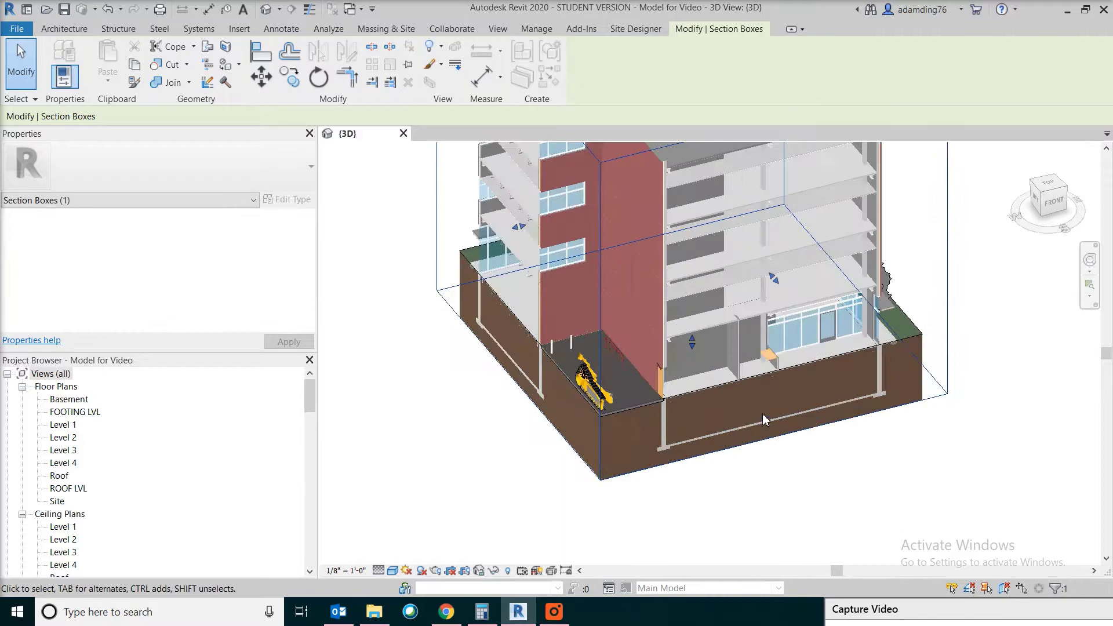
scroll(763, 412, "up", 5)
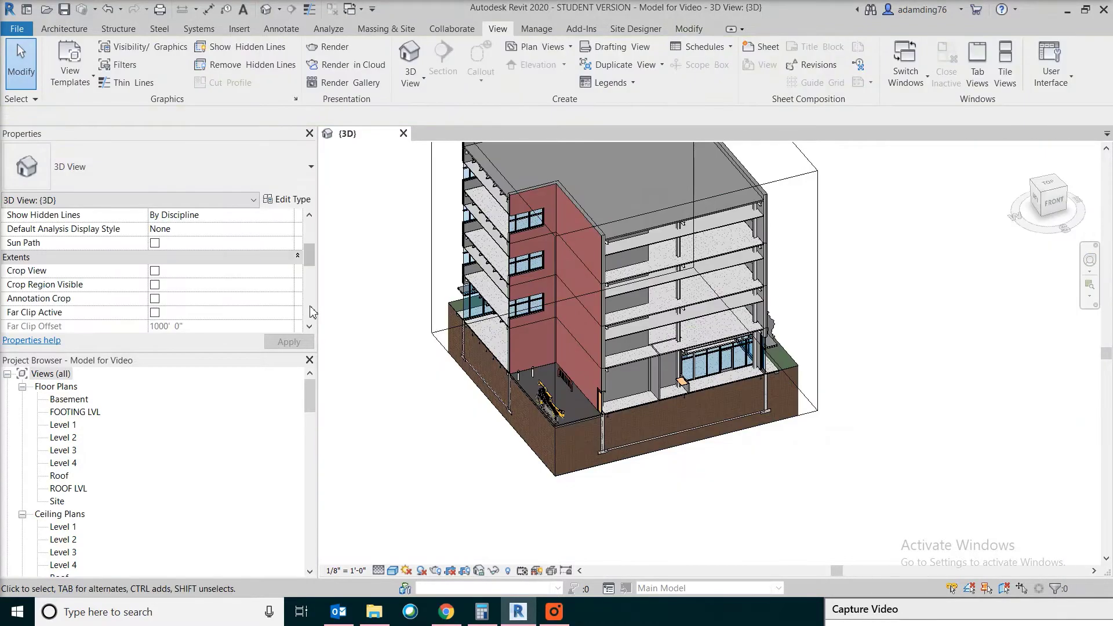
- Turn off the 3D view's section box and fit the whole building in the view
scroll(154, 247, "down", 3)
left_click(155, 243)
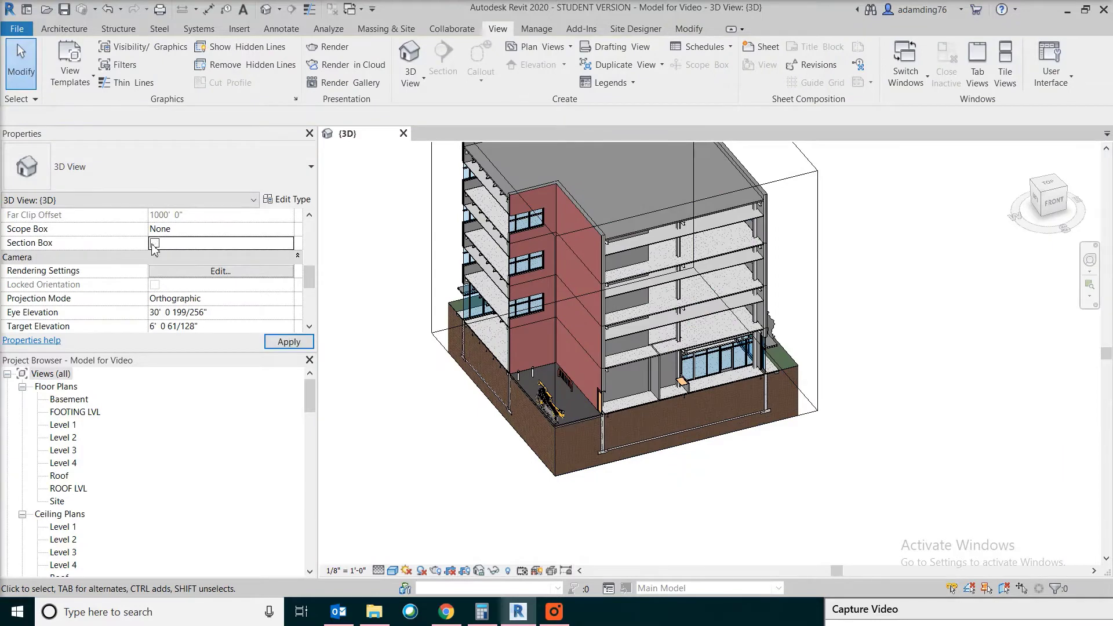
key("z")
key("f")
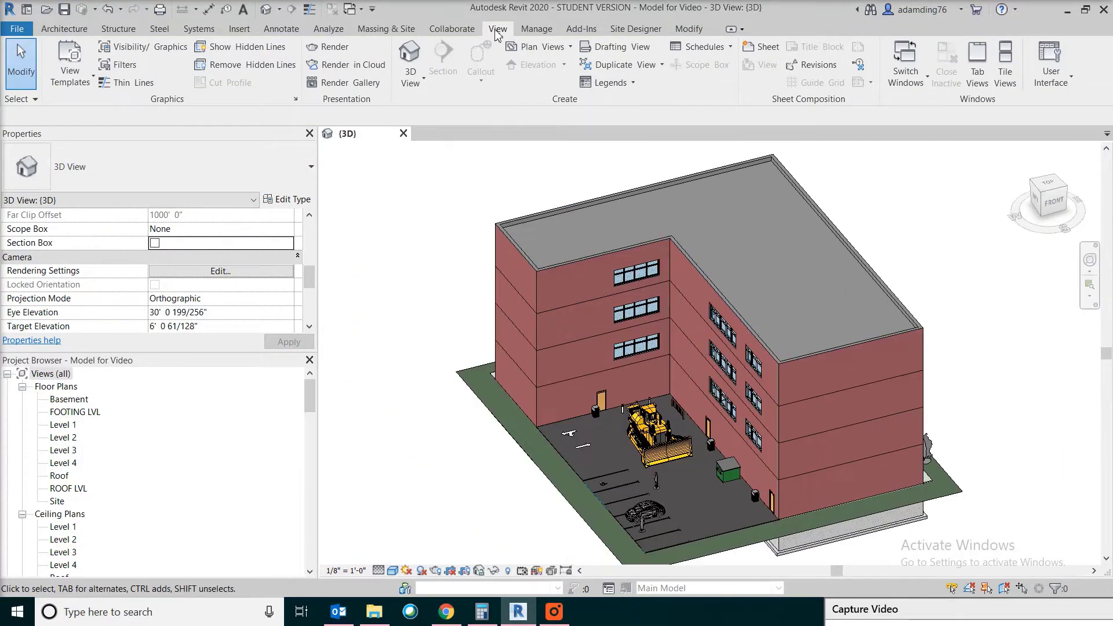
- Create a material takeoff for the Walls category named "3.2 FDN Wall Material Takeoff" in the New Construction phase
left_click(730, 48)
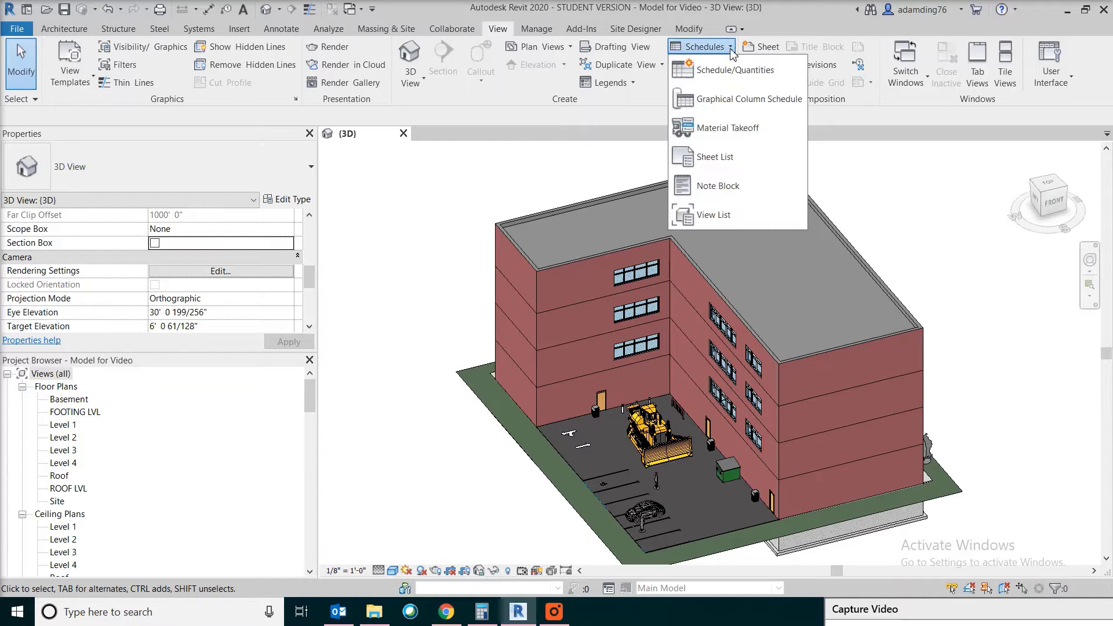
left_click(732, 129)
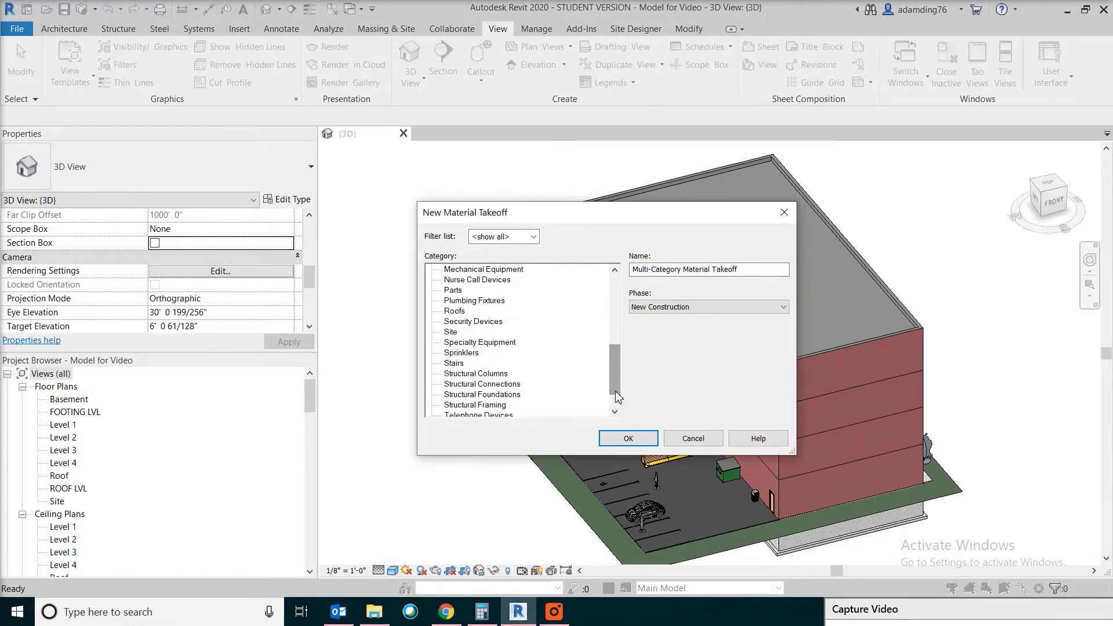
scroll(616, 396, "down", 1)
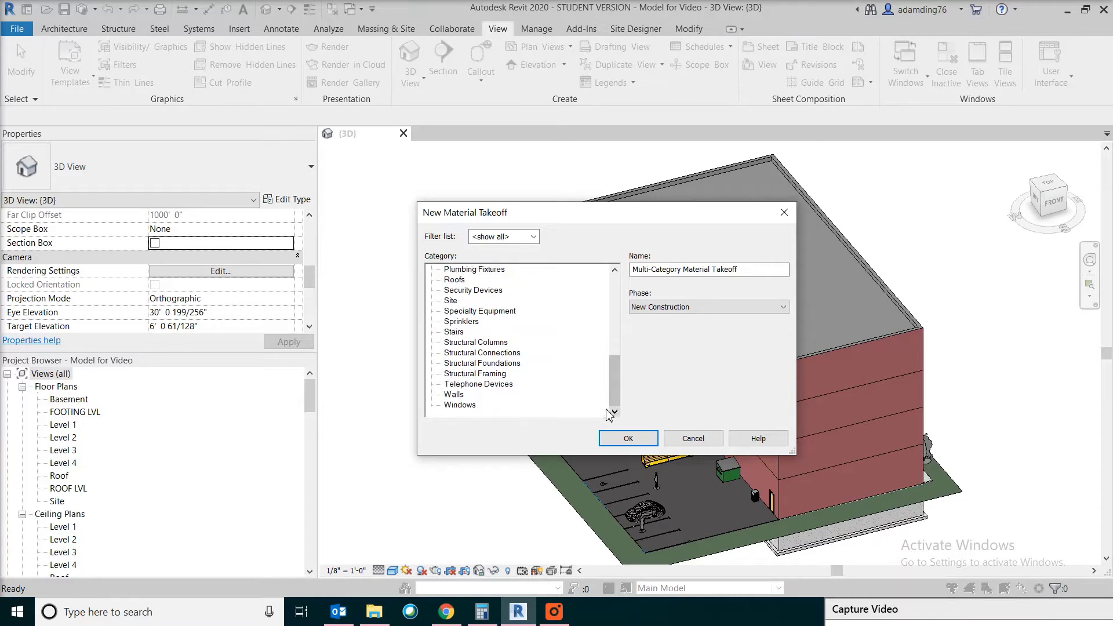
left_click(455, 395)
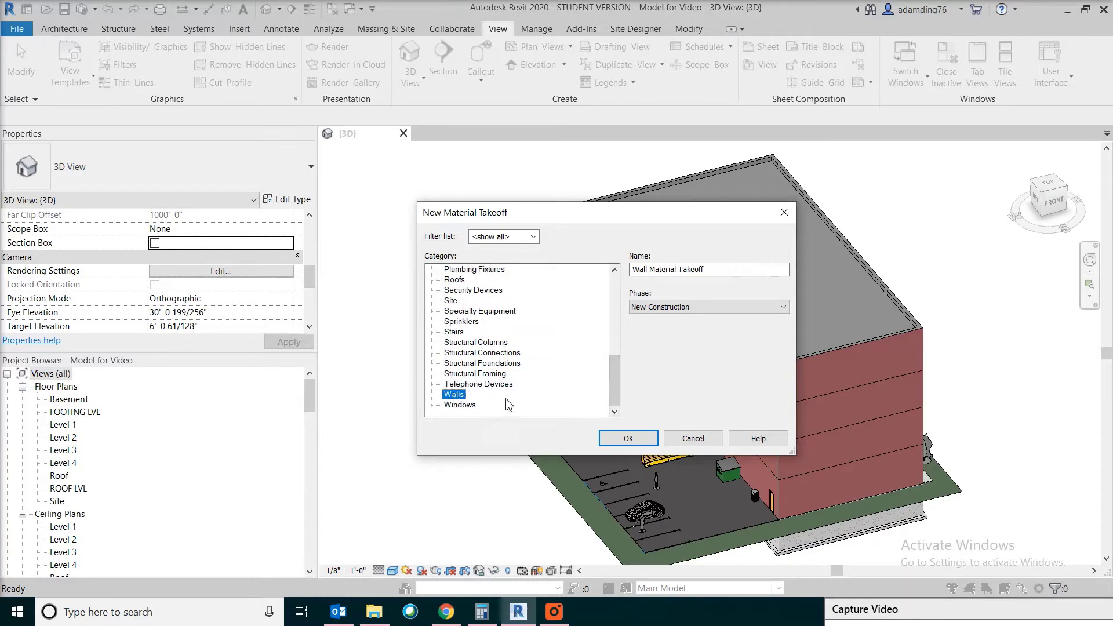
left_click(635, 270)
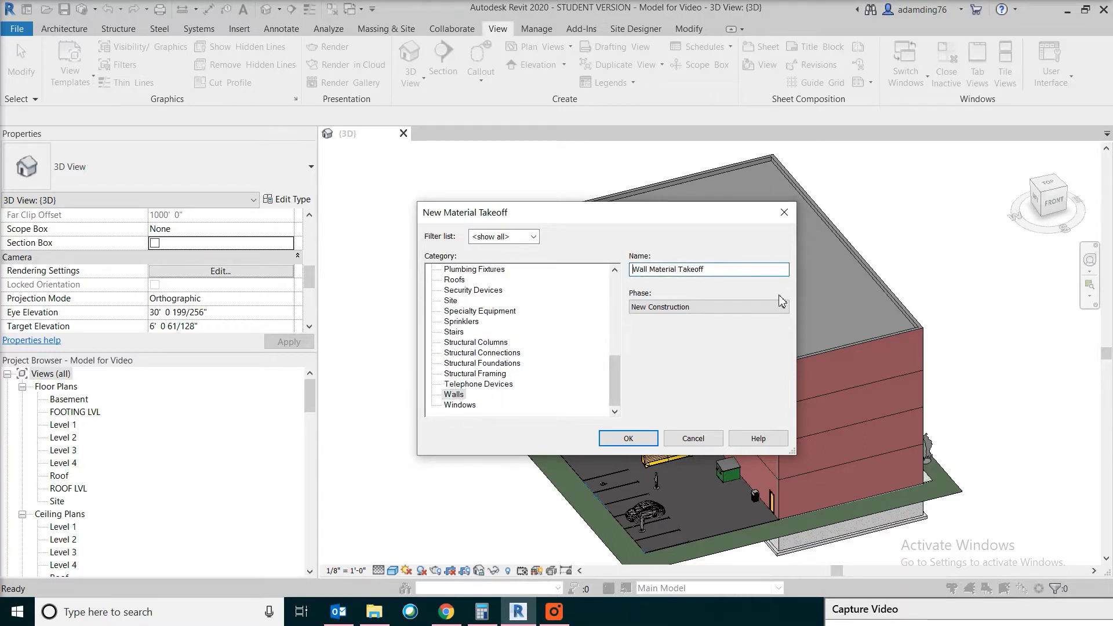
type("3.2 FDN")
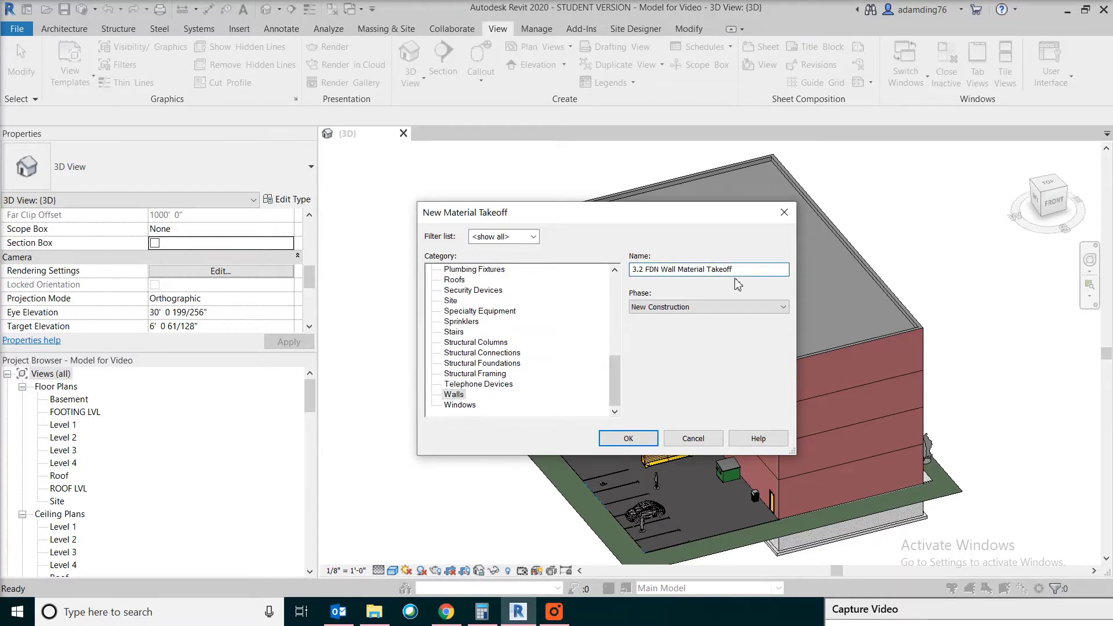
left_click(628, 439)
- Add the Assembly Code, Assembly Description, and Family and Type fields to the wall material takeoff
left_click(461, 335)
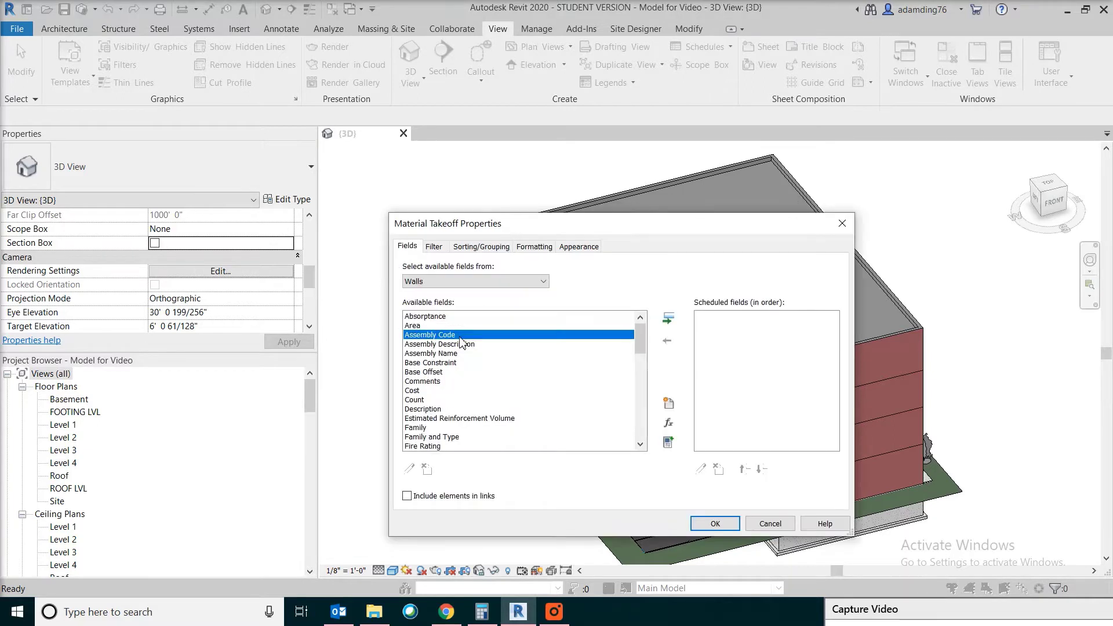
left_click(668, 318)
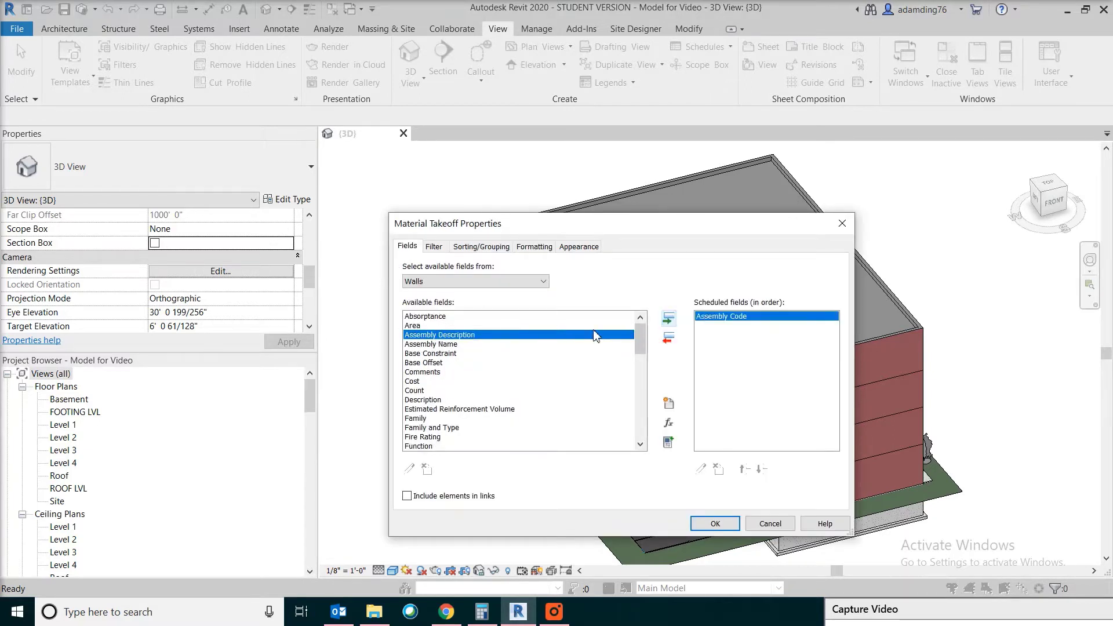
left_click(668, 318)
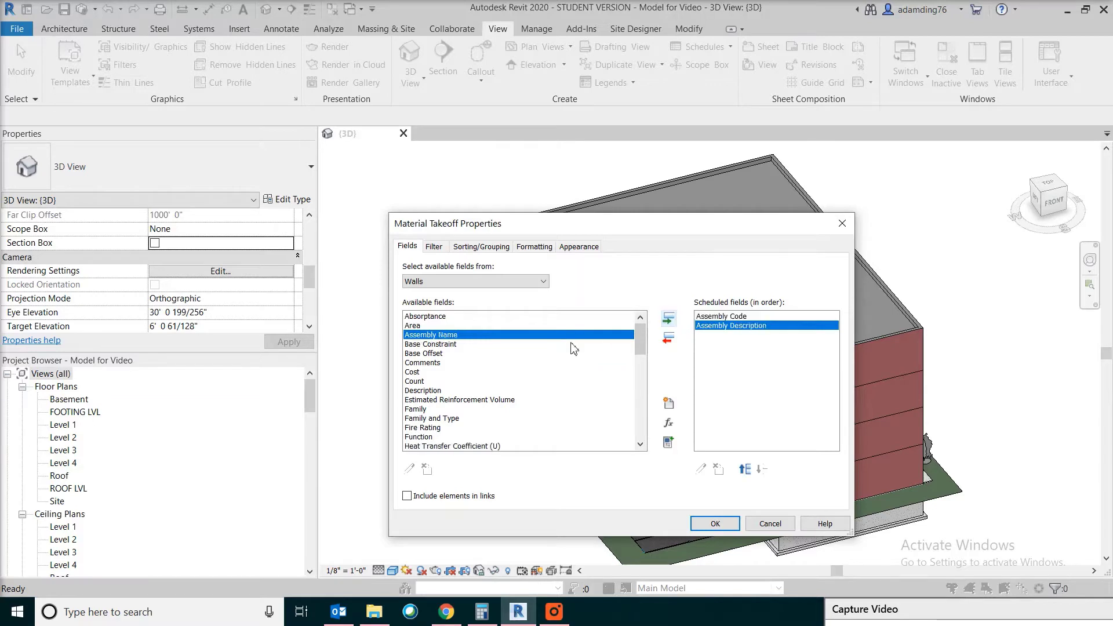
left_click(441, 419)
left_click(668, 318)
- Add the dimension fields Length, Width, and Unconnected Height to the scheduled fields
scroll(617, 427, "down", 5)
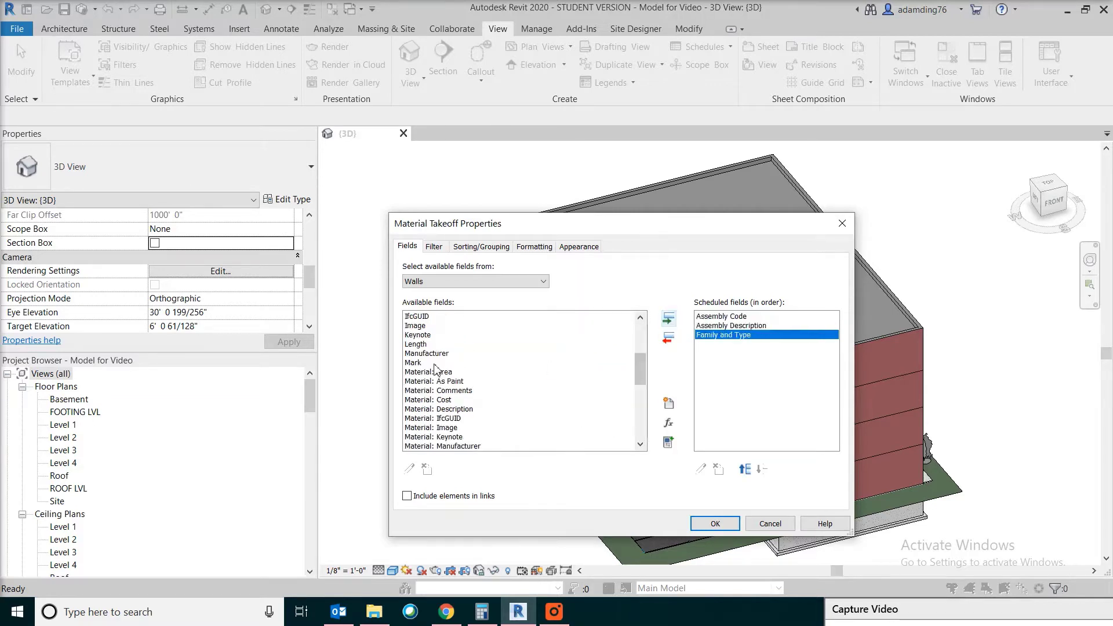
left_click(427, 344)
left_click(665, 320)
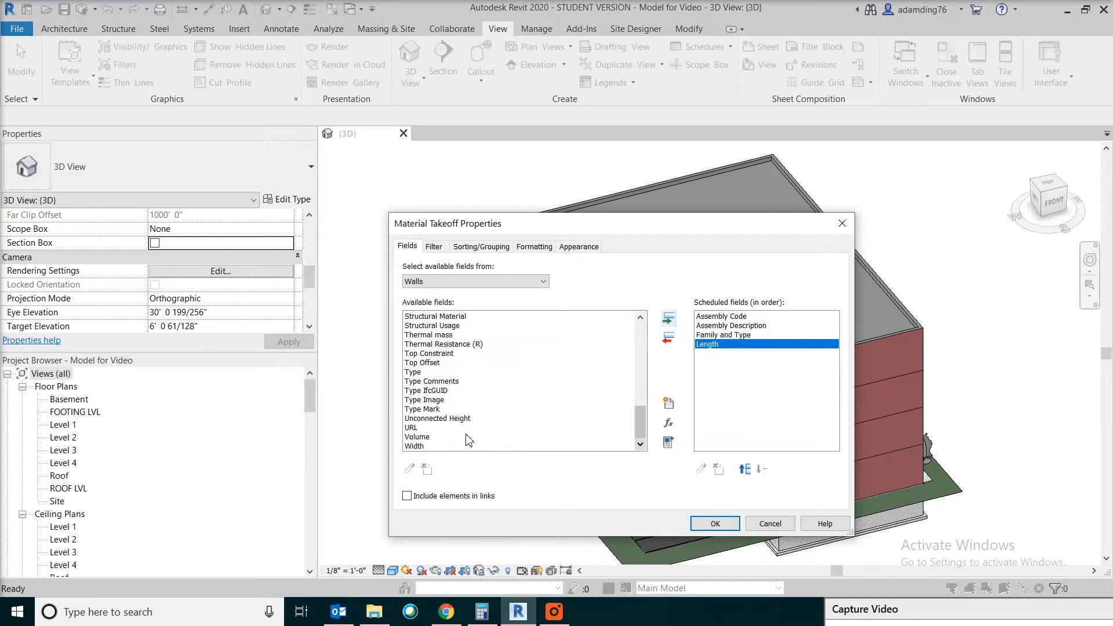
left_click(668, 318)
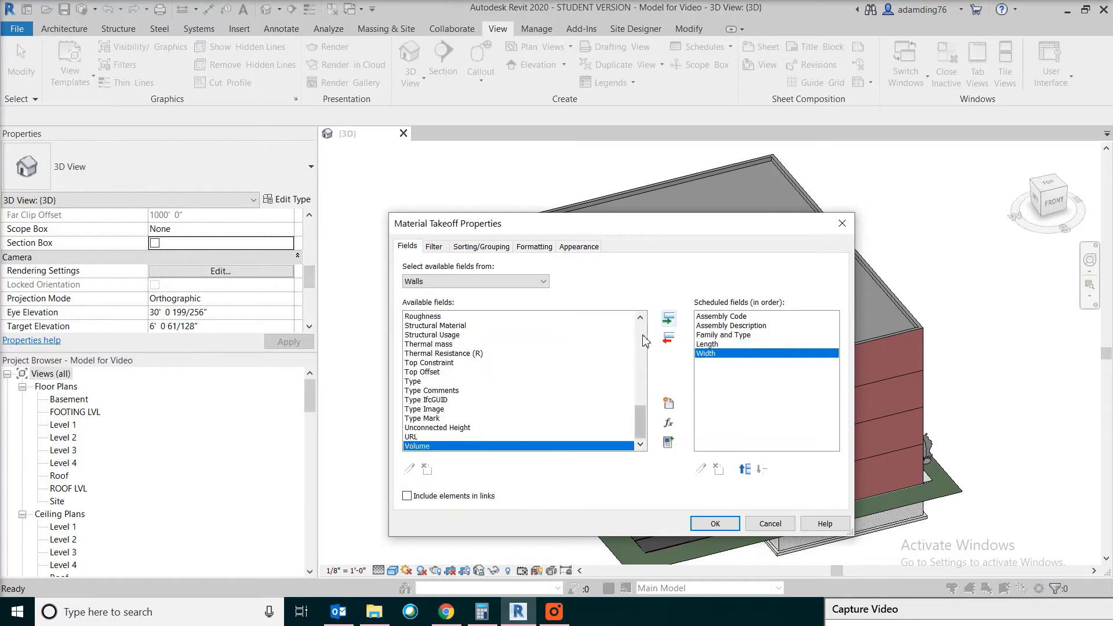
scroll(644, 336, "up", 5)
scroll(645, 337, "up", 5)
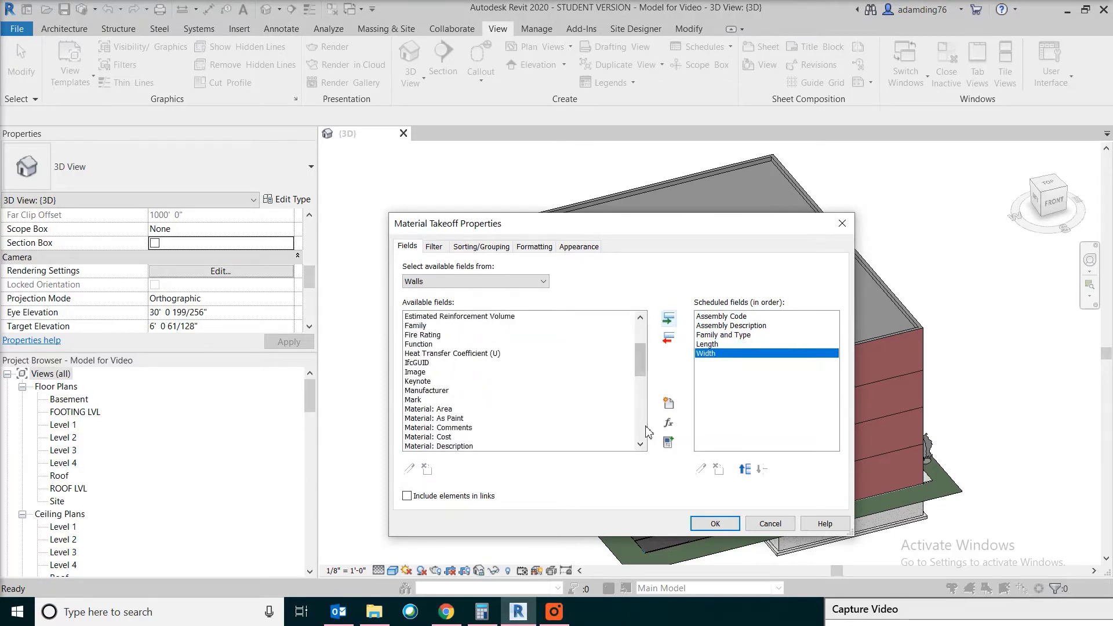
scroll(643, 427, "down", 10)
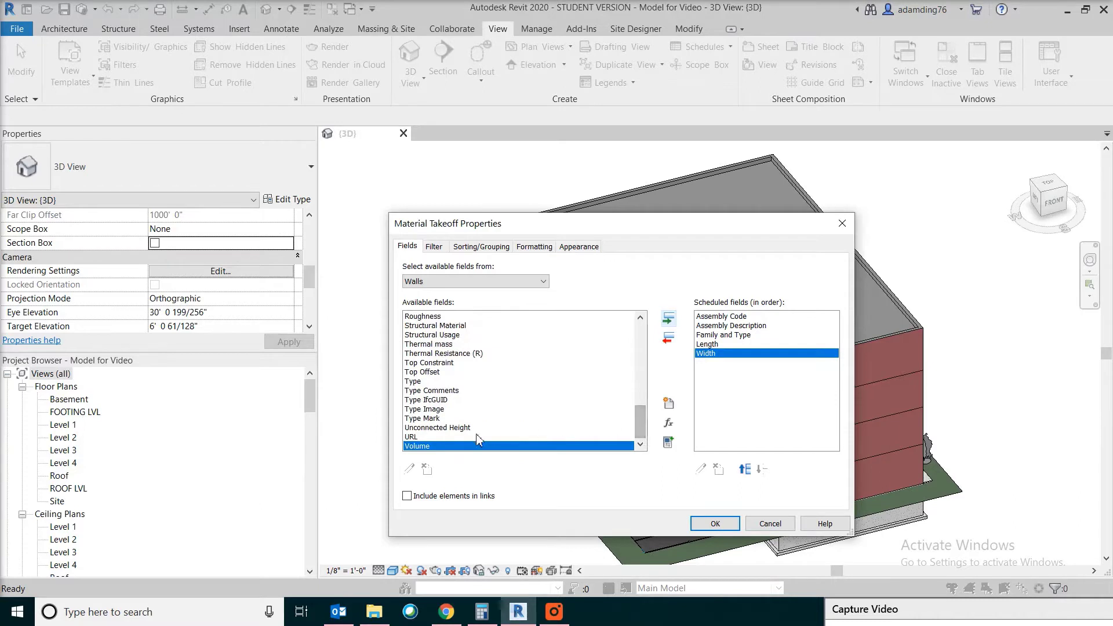
left_click(473, 428)
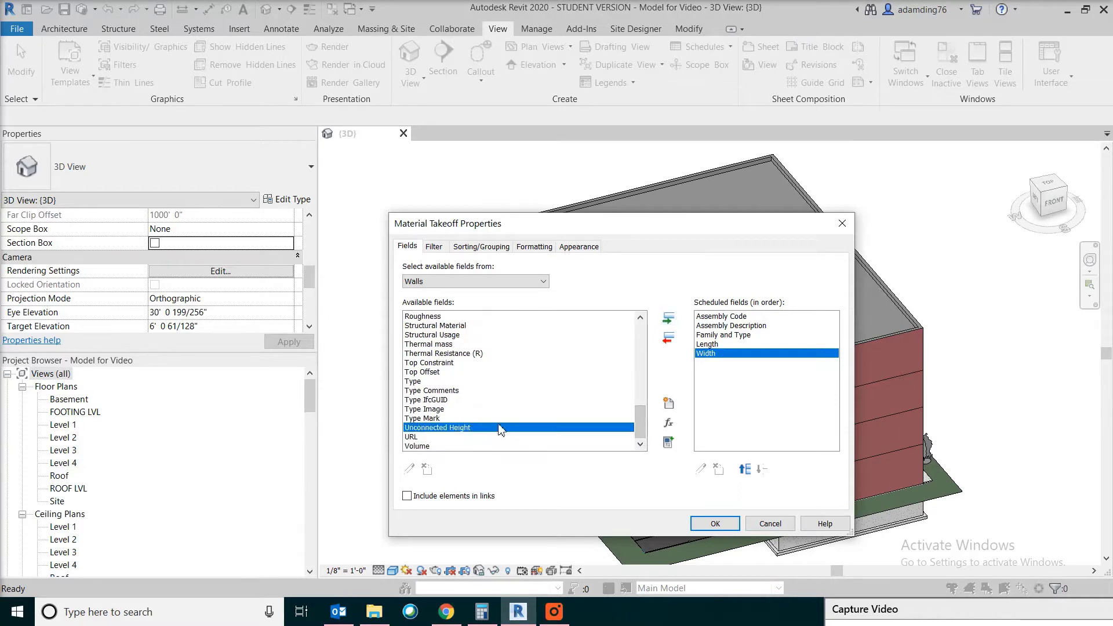
left_click(668, 318)
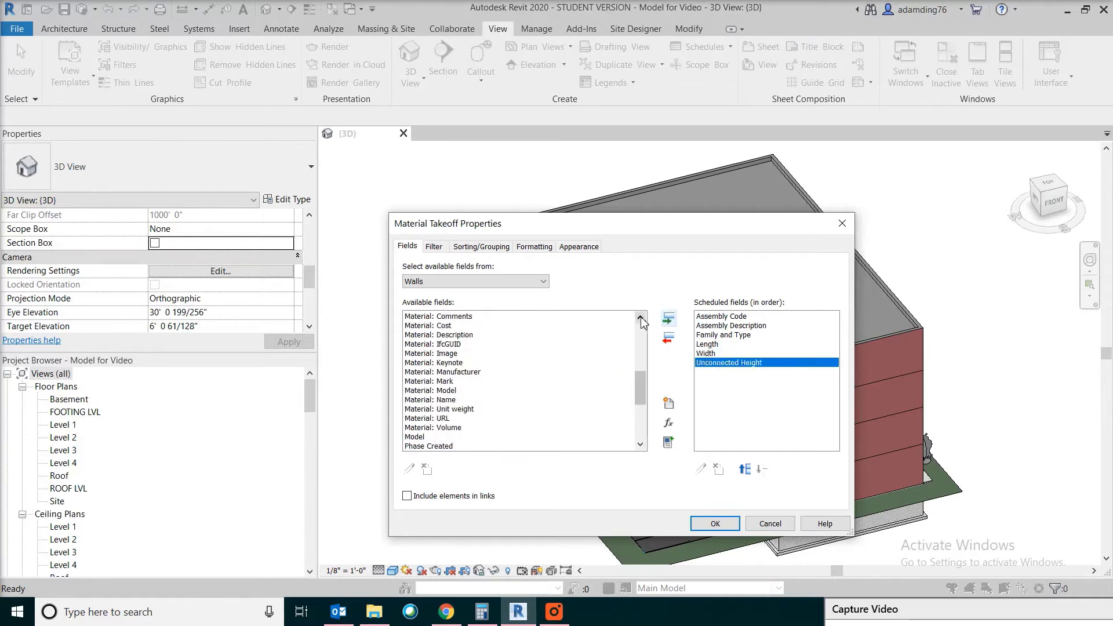
- Add the Material: Volume and Material: Name fields to the takeoff, in that order
left_click(484, 401)
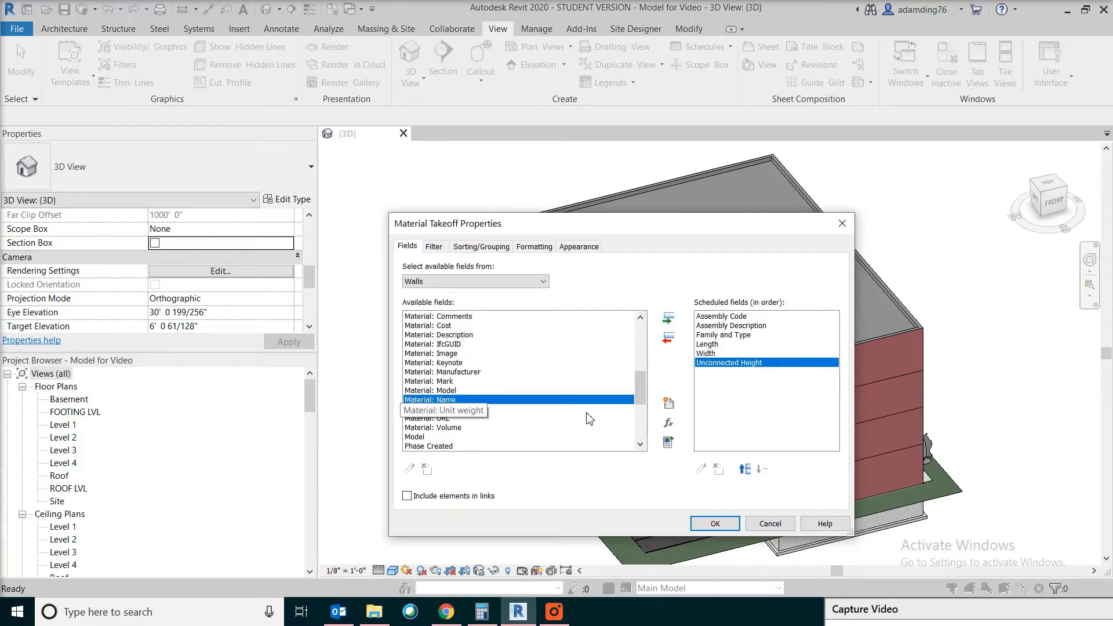
left_click(474, 428)
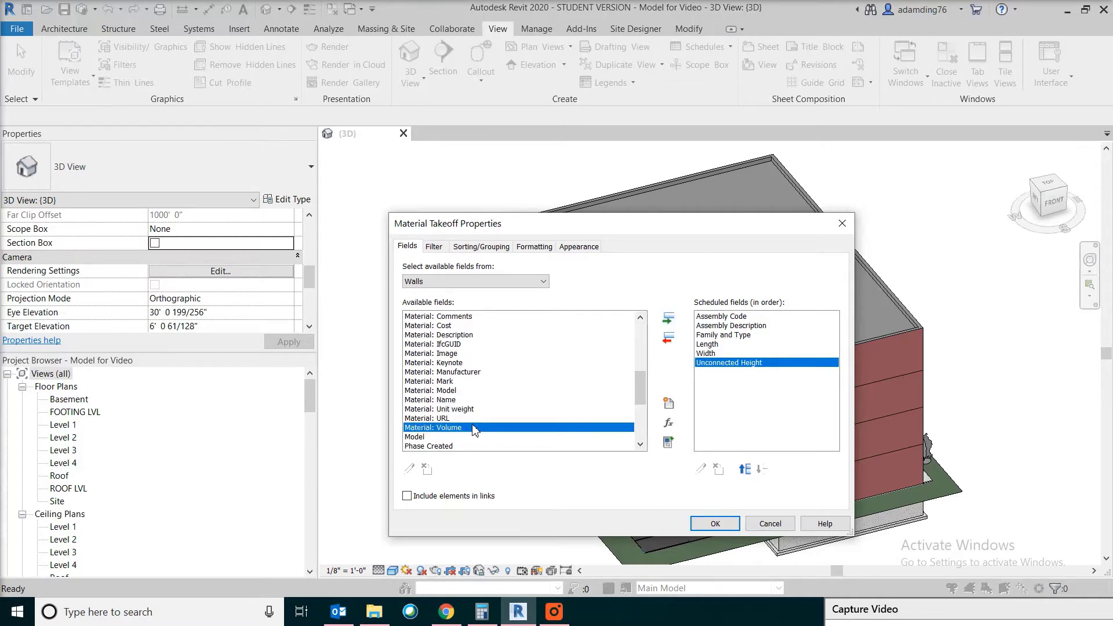
left_click(668, 321)
left_click(448, 401)
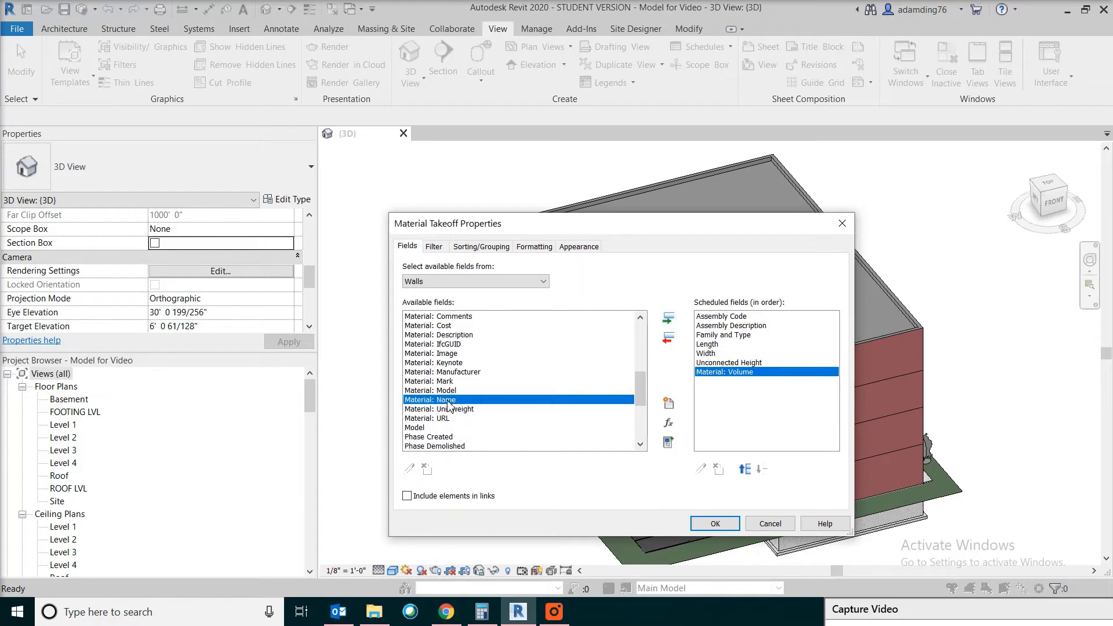
left_click(668, 318)
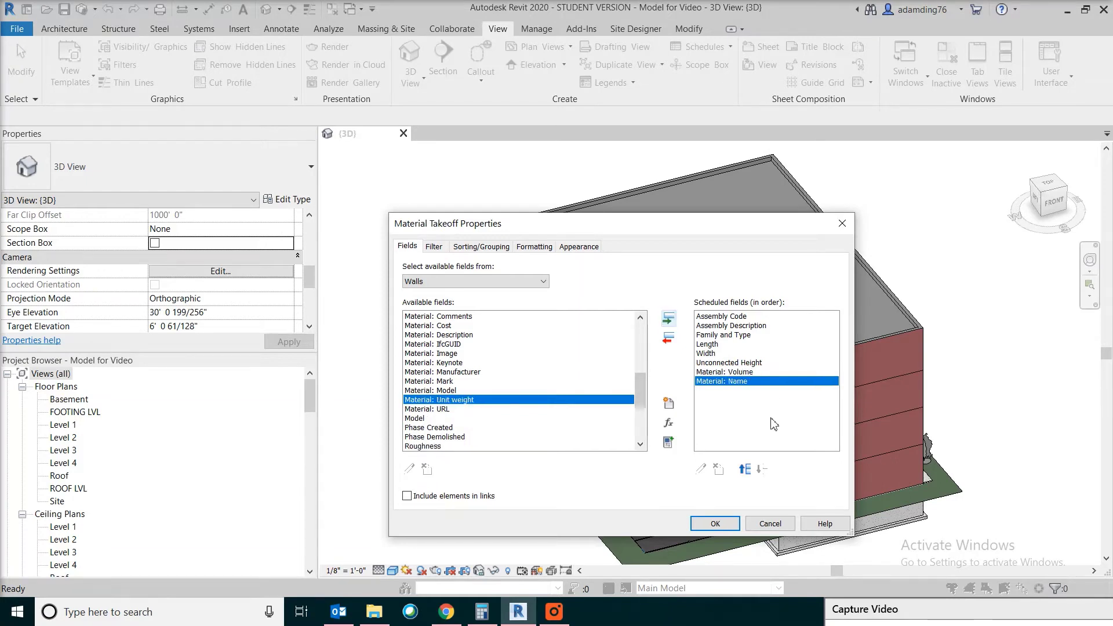
- Start a calculated value field named Formwork in the takeoff, with its type set to Area
left_click(641, 348)
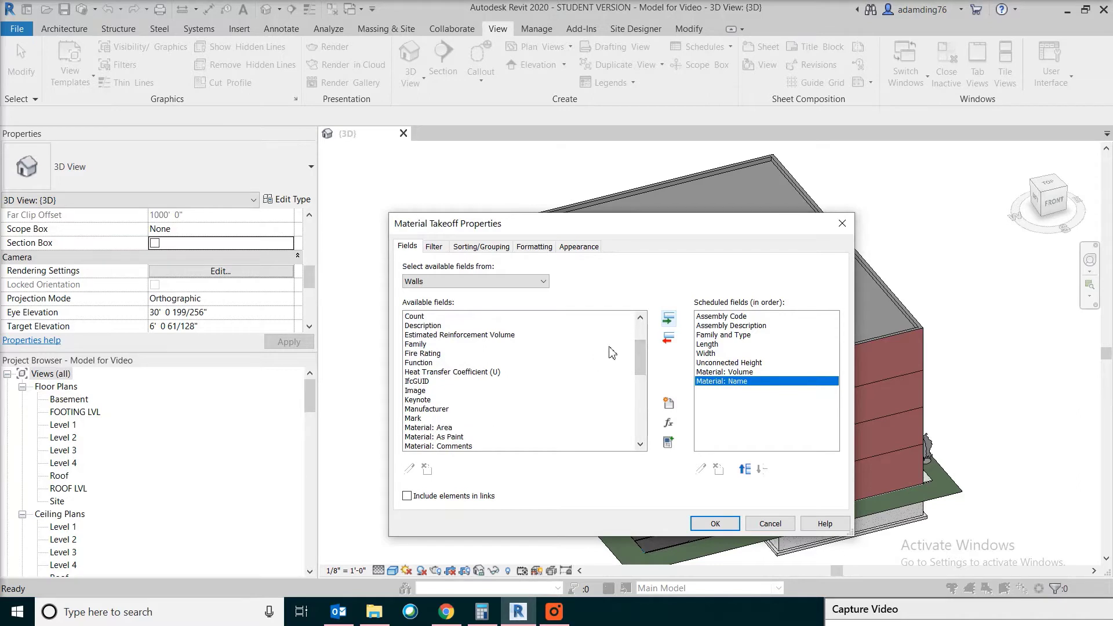
left_click(641, 332)
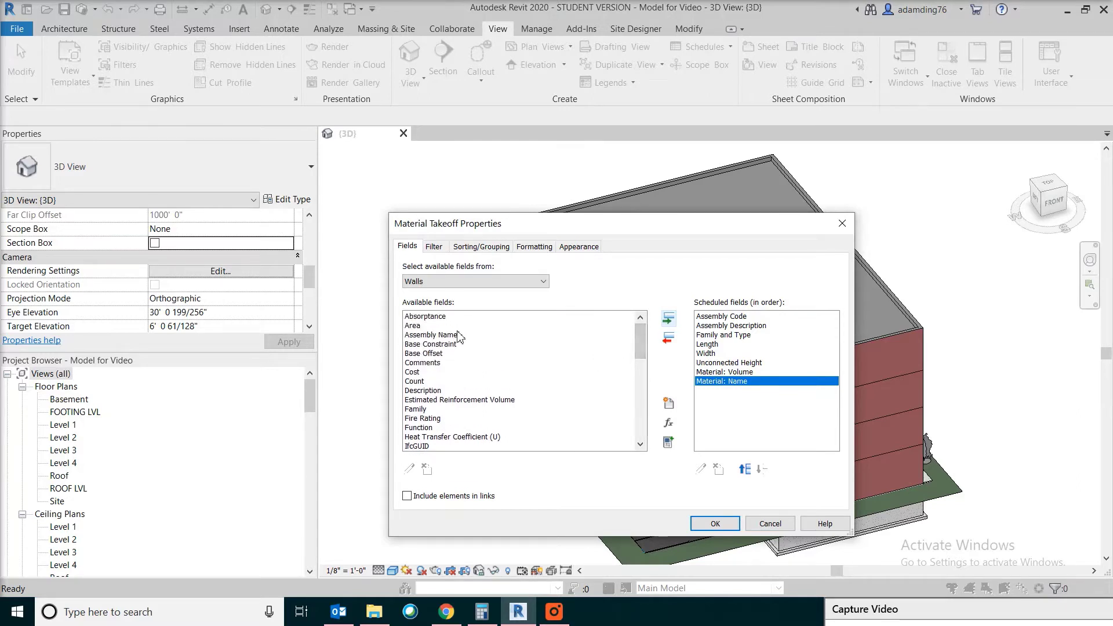
left_click(669, 426)
type("Formwork")
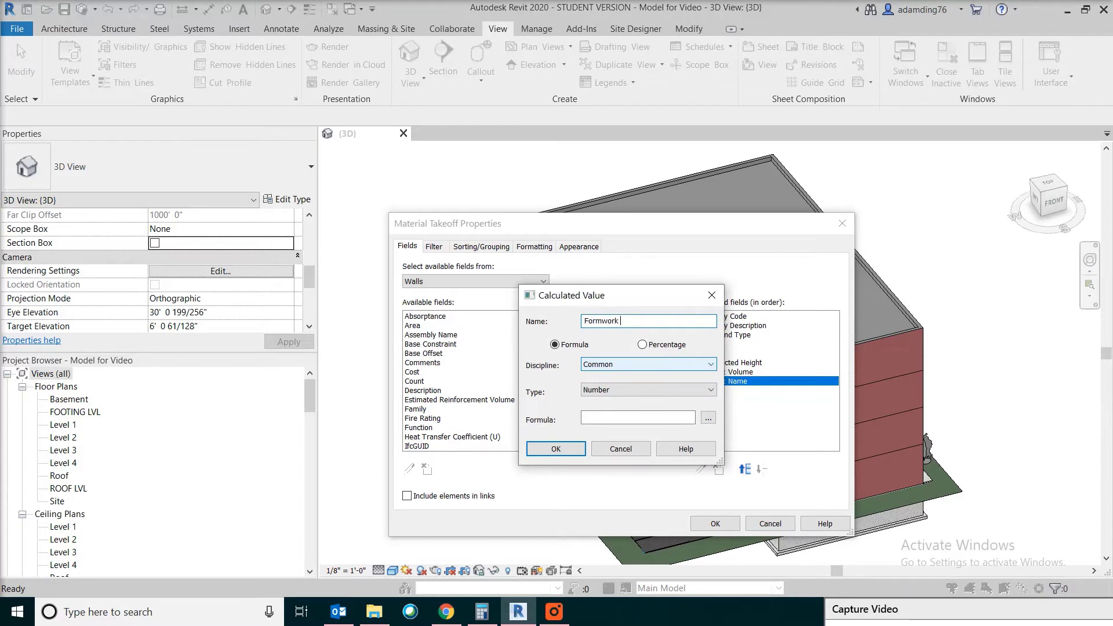
left_click(708, 390)
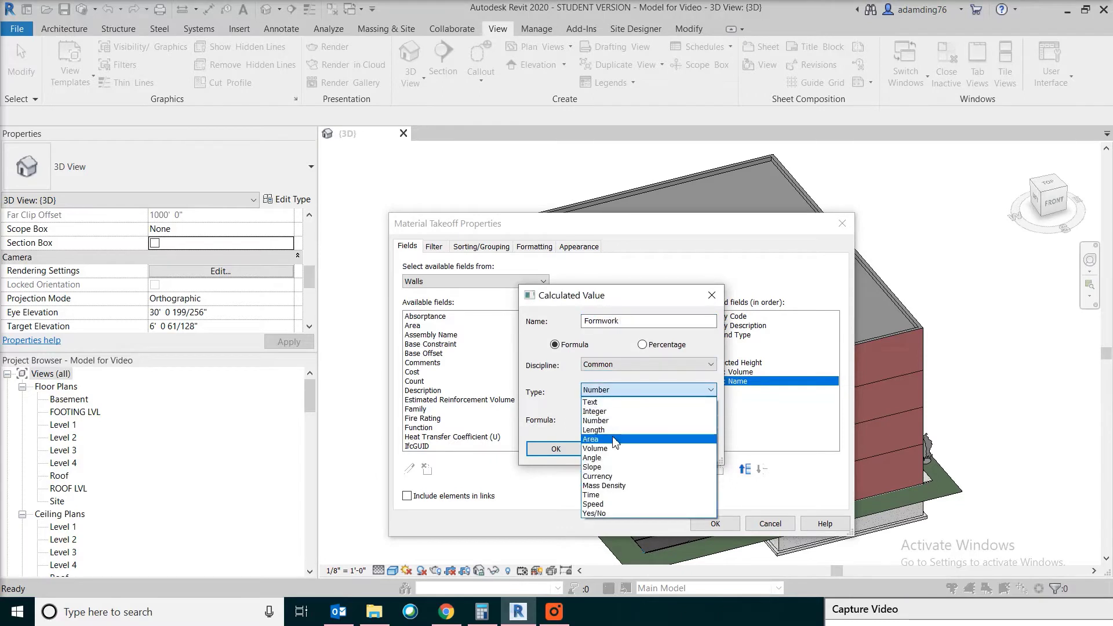
left_click(614, 439)
- Define the Formwork formula as Length*Unconnected Height*2 and add the calculated field to the takeoff
left_click(708, 418)
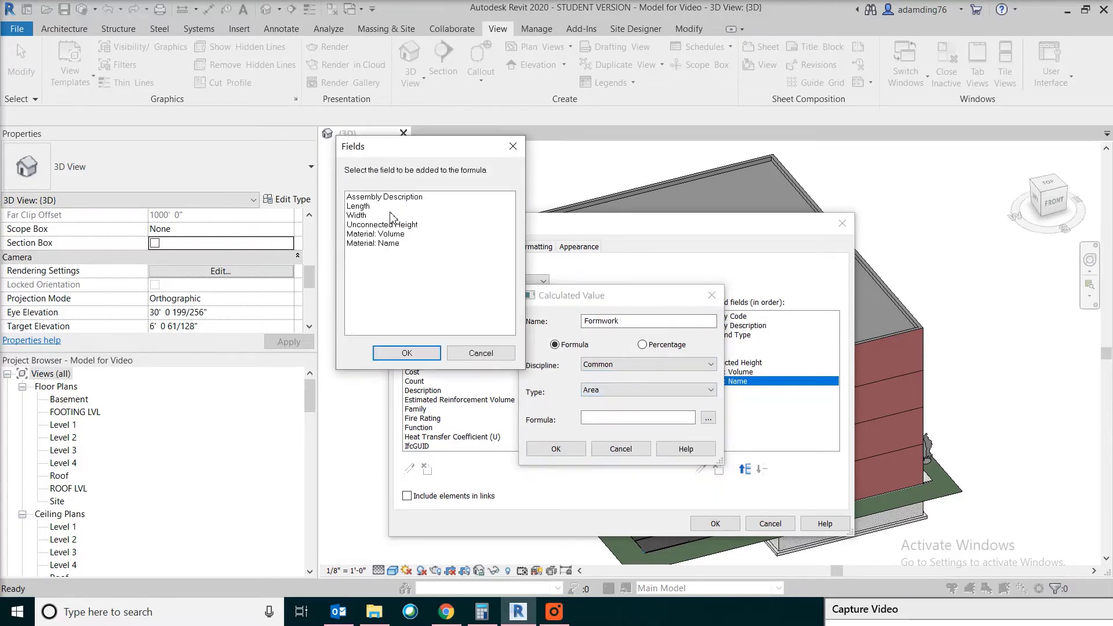
double_click(359, 207)
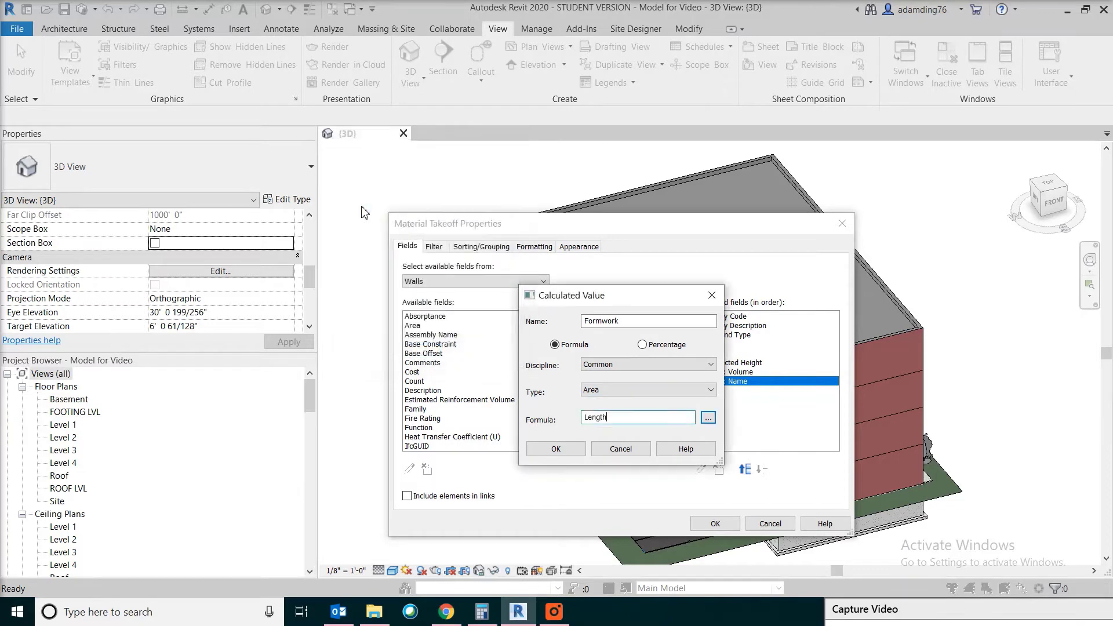
left_click(707, 418)
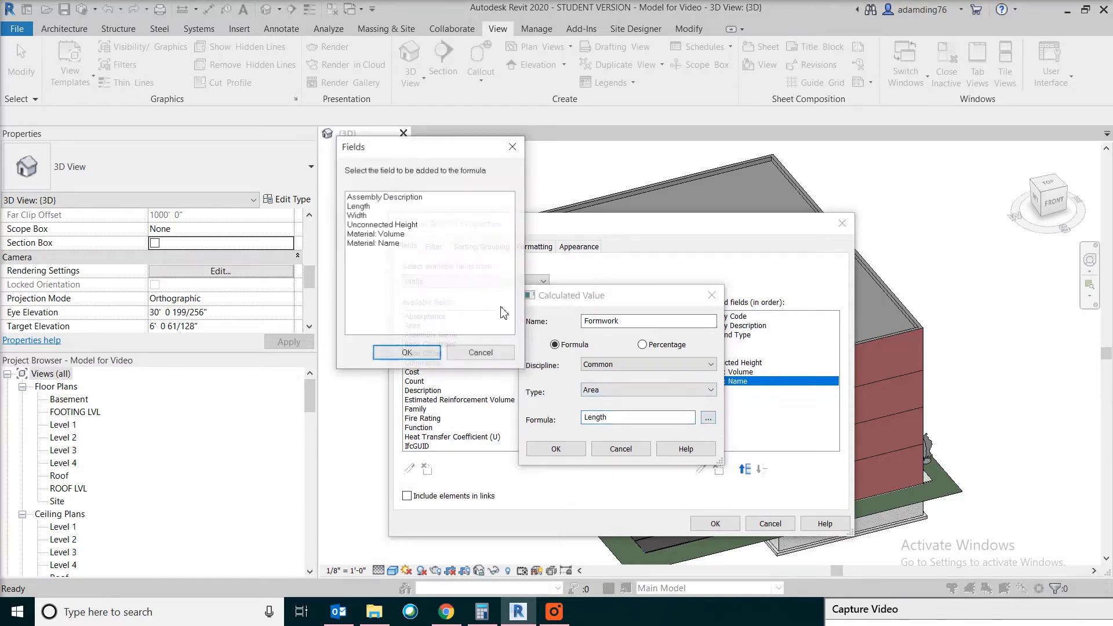
left_click(399, 226)
double_click(399, 226)
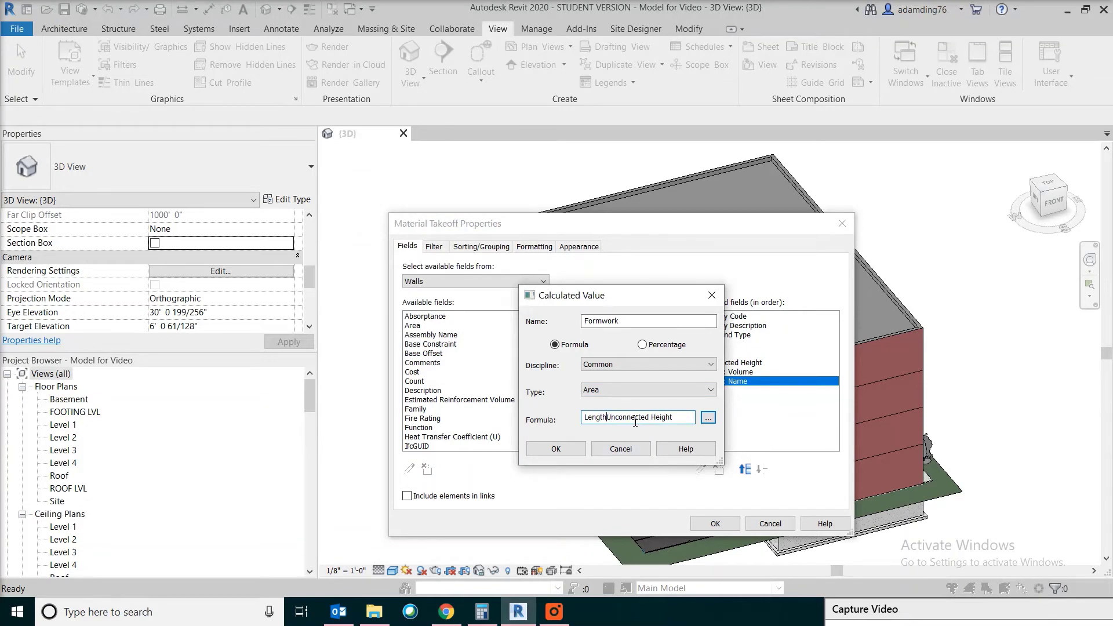
left_click(611, 417)
type("*")
left_click(556, 450)
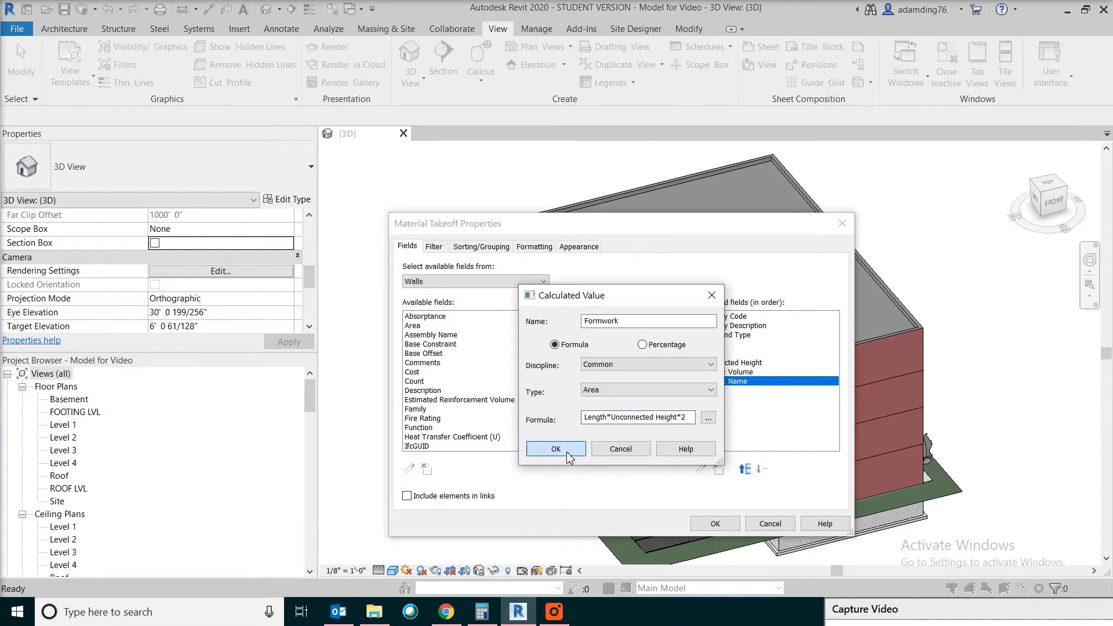
- Place the Formwork field directly after Unconnected Height and enable grand totals with title, count, and totals
left_click(744, 469)
left_click(745, 469)
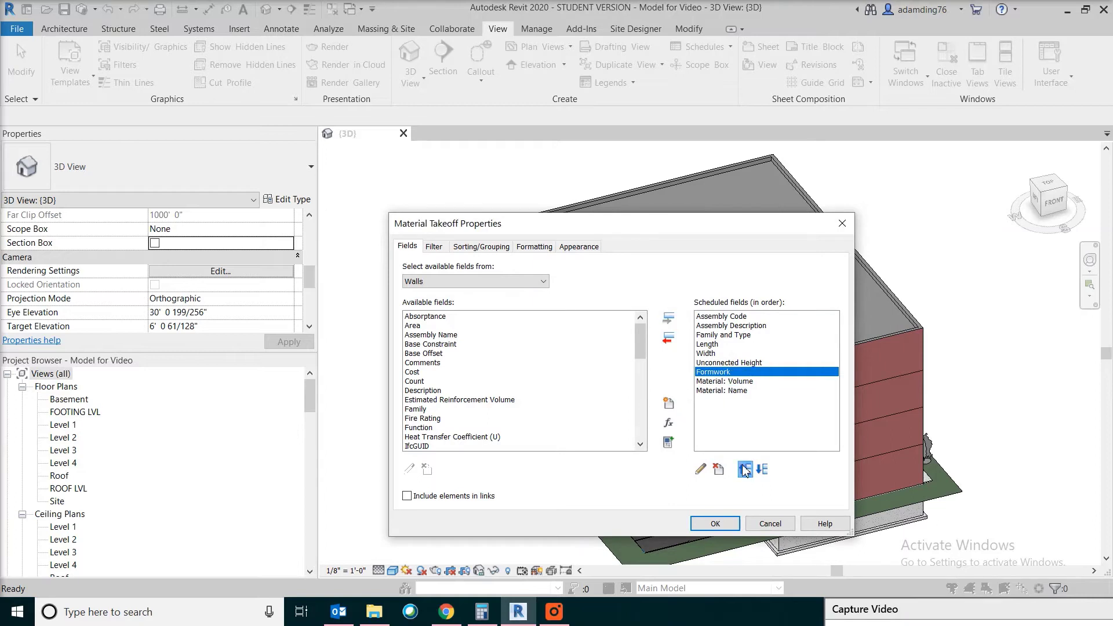
left_click(481, 246)
left_click(407, 442)
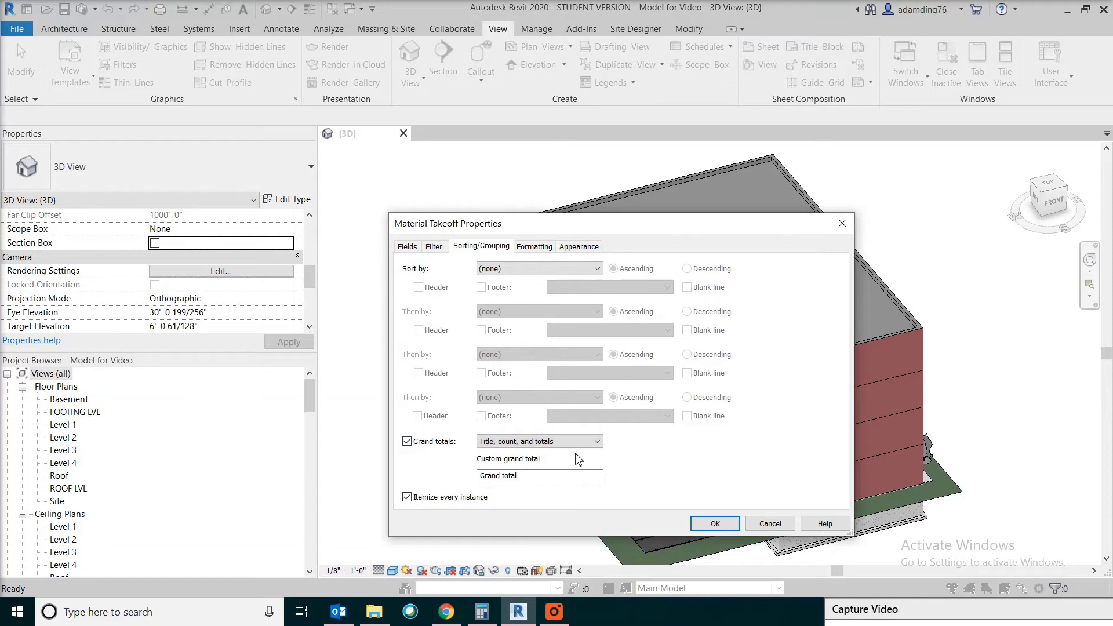
- Set the Formwork and Material: Volume fields to calculate totals, and generate the wall material takeoff
left_click(534, 247)
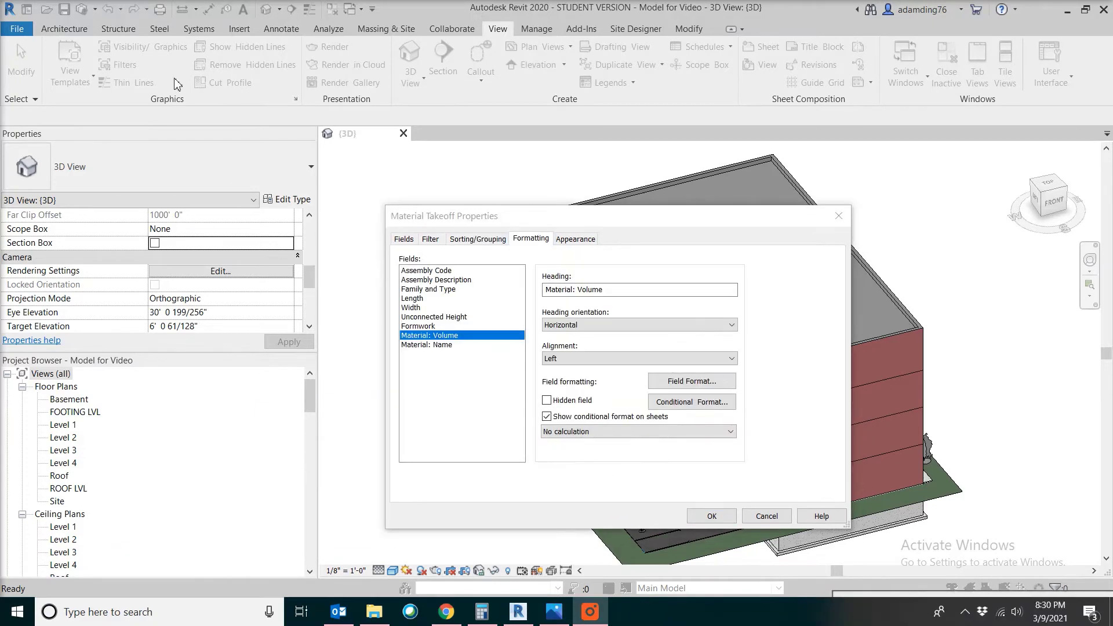
left_click(439, 327)
left_click(592, 432)
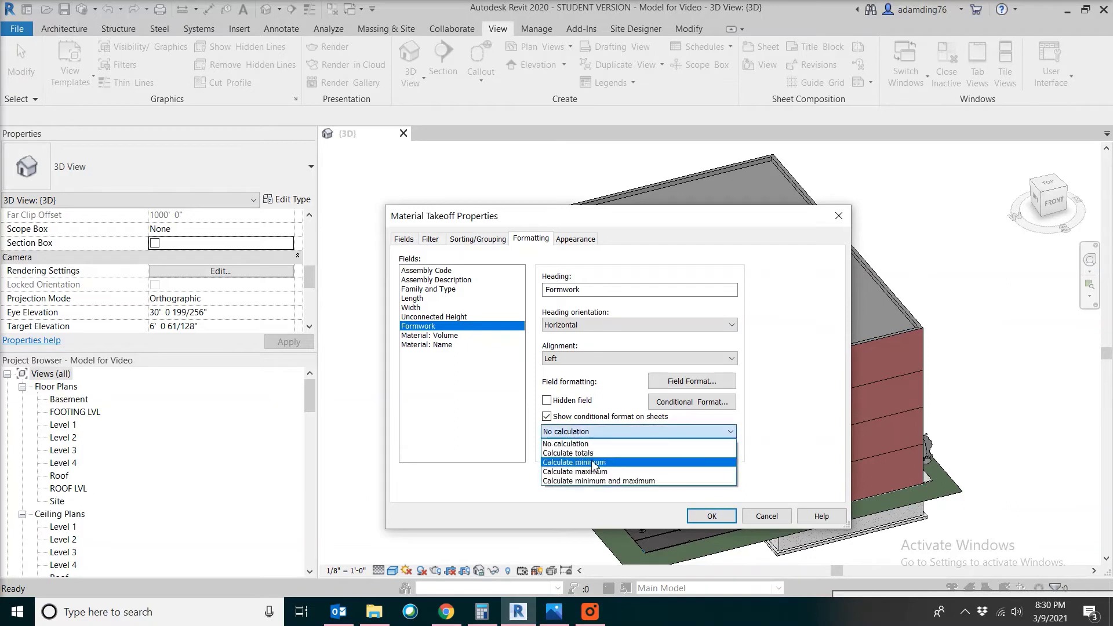
left_click(571, 452)
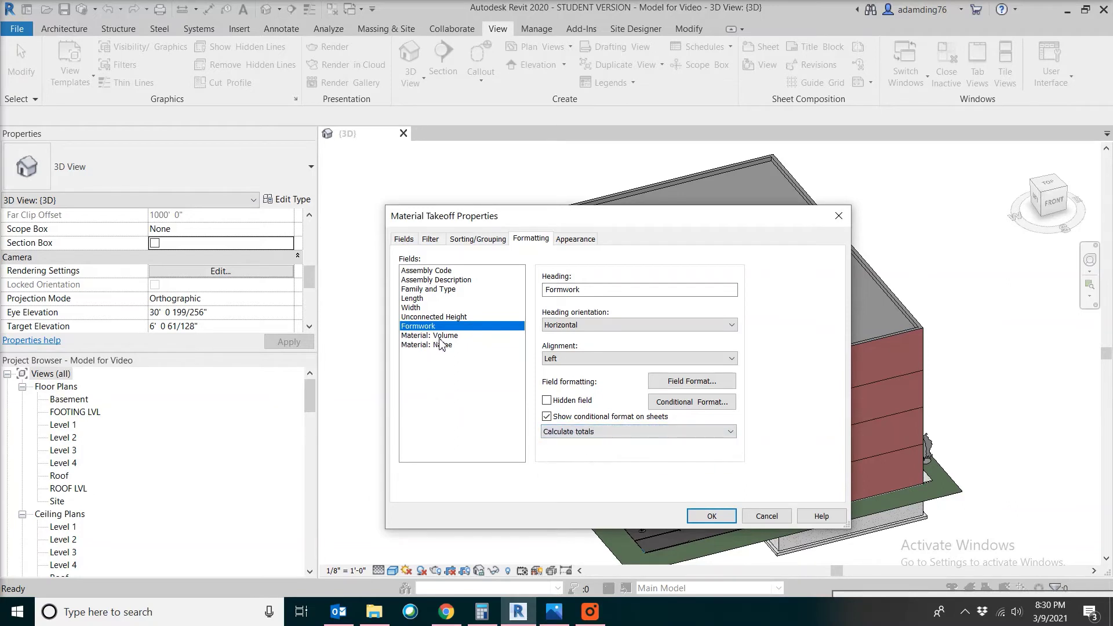
left_click(441, 336)
left_click(575, 432)
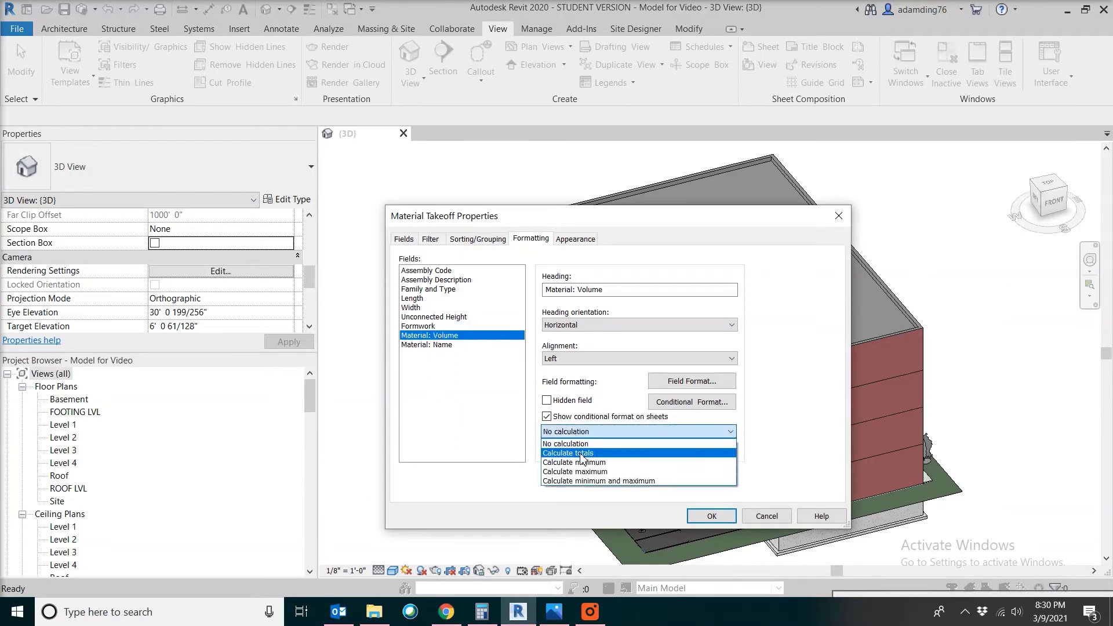
left_click(582, 454)
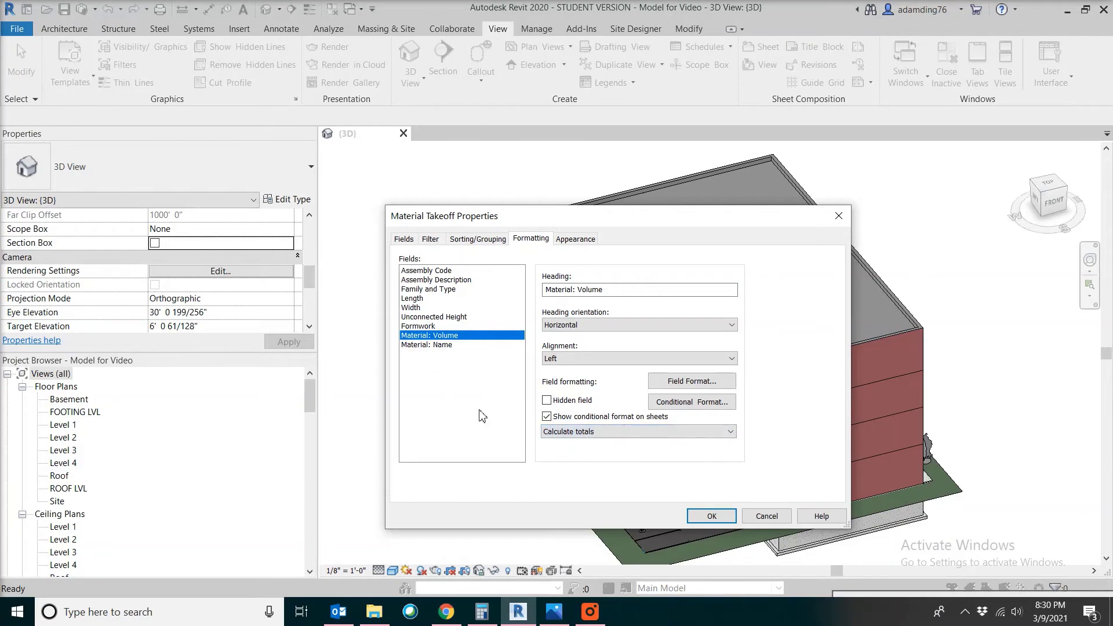
left_click(690, 517)
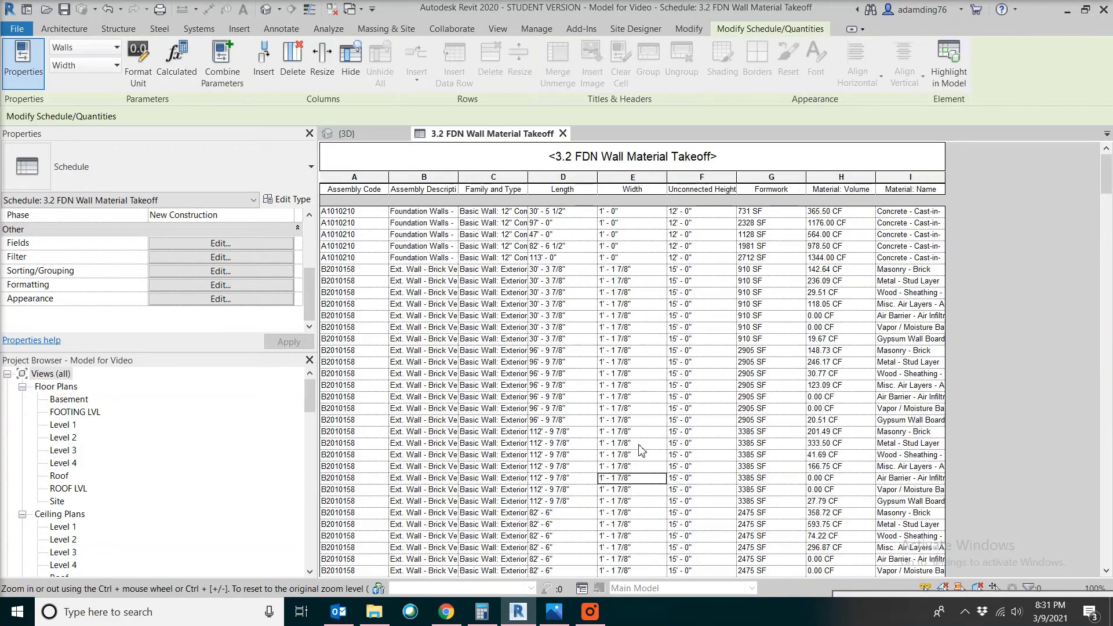
- Filter the takeoff to rows whose Material: Name equals Concrete - Cast-in-Place Concrete
scroll(641, 450, "down", 20)
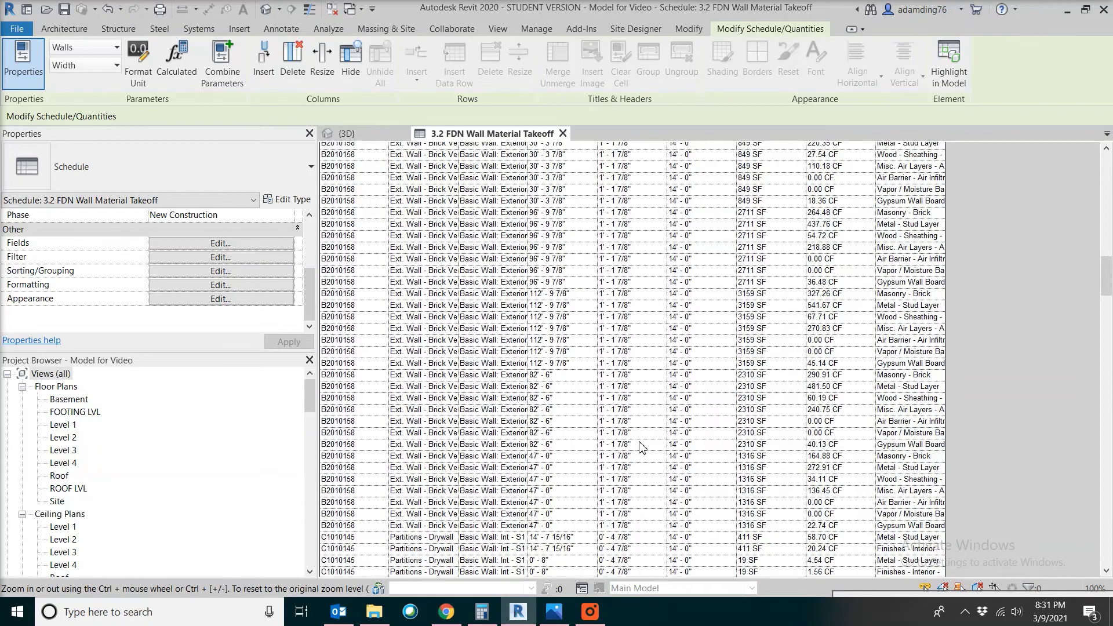
scroll(641, 448, "down", 15)
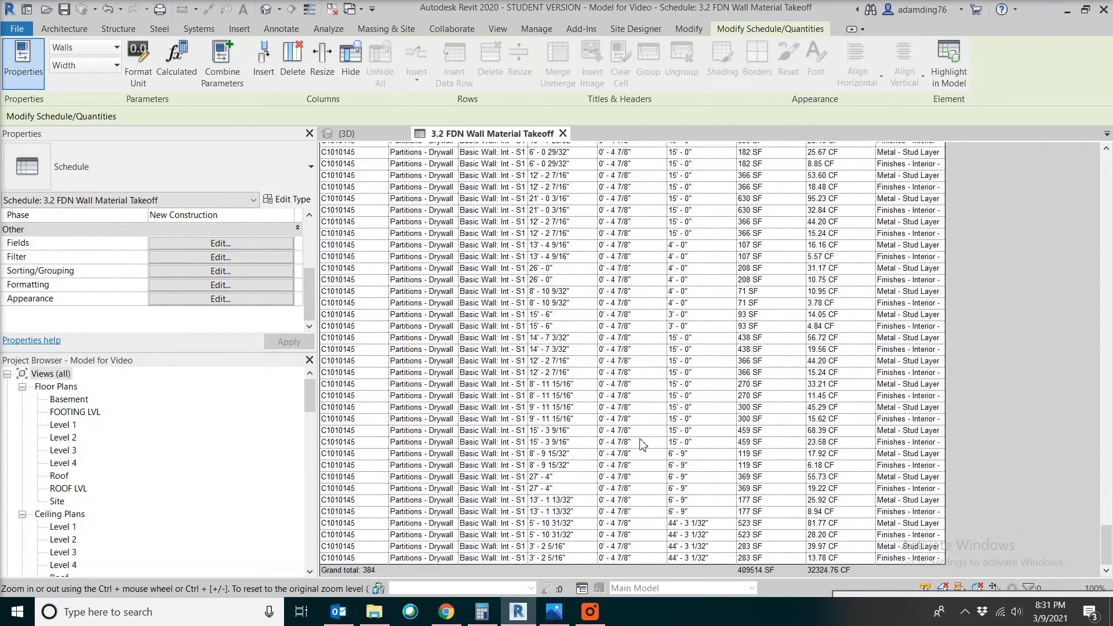
scroll(641, 444, "up", 15)
left_click(642, 444)
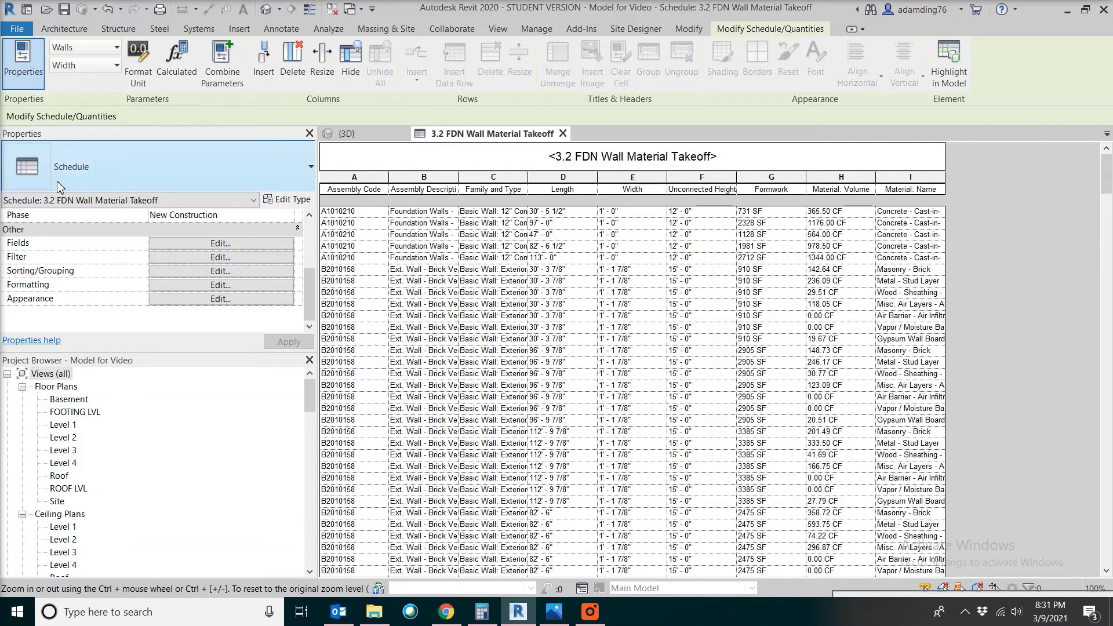
left_click(241, 258)
left_click(565, 262)
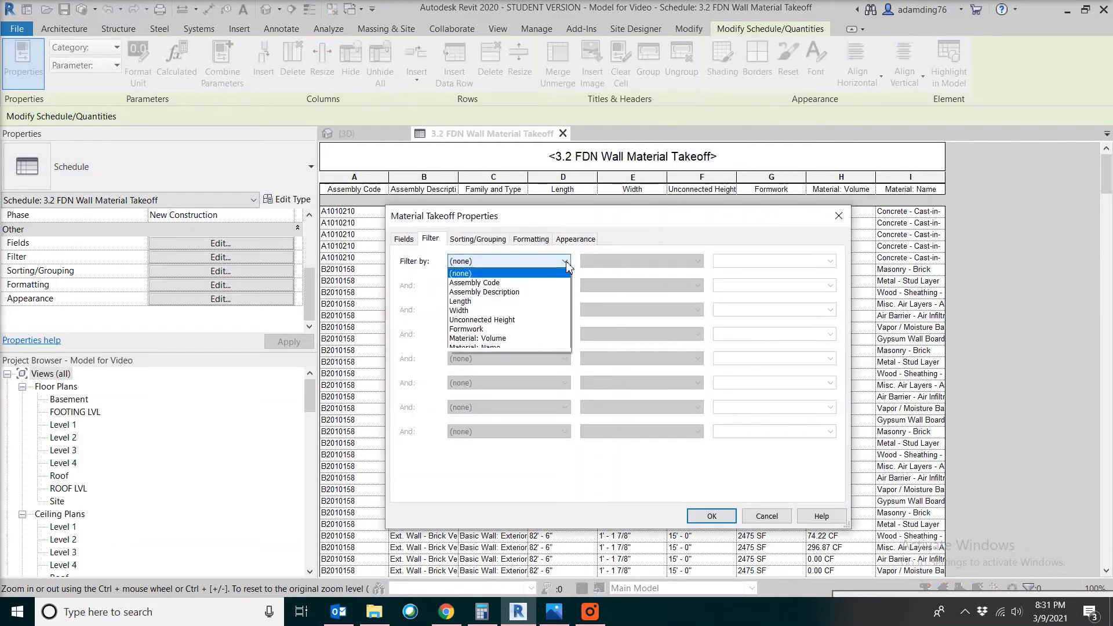
left_click(542, 348)
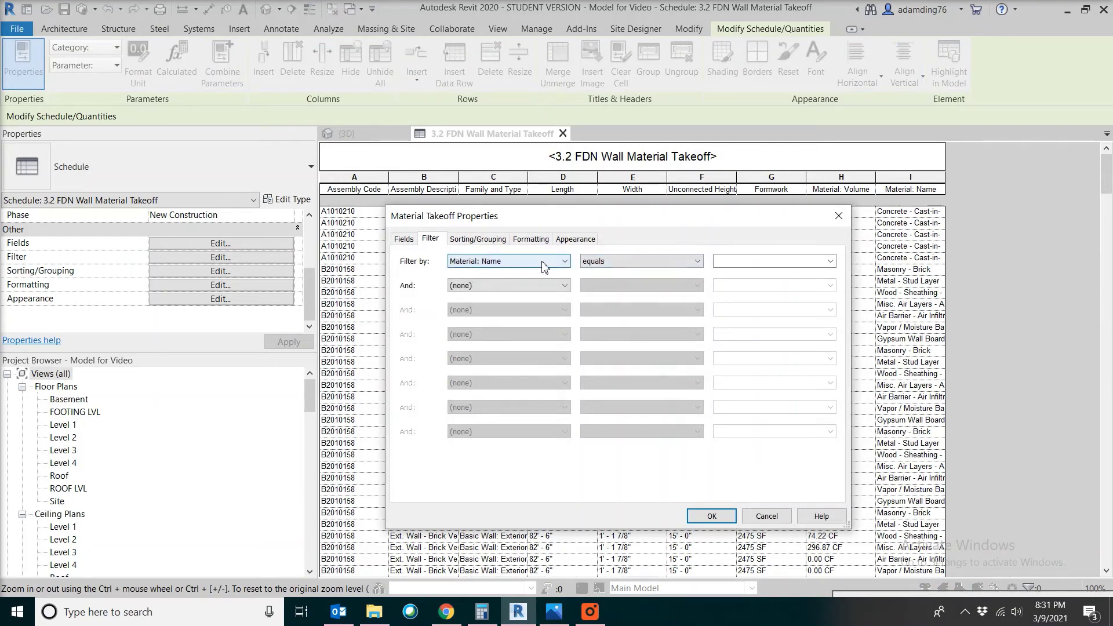
left_click(830, 262)
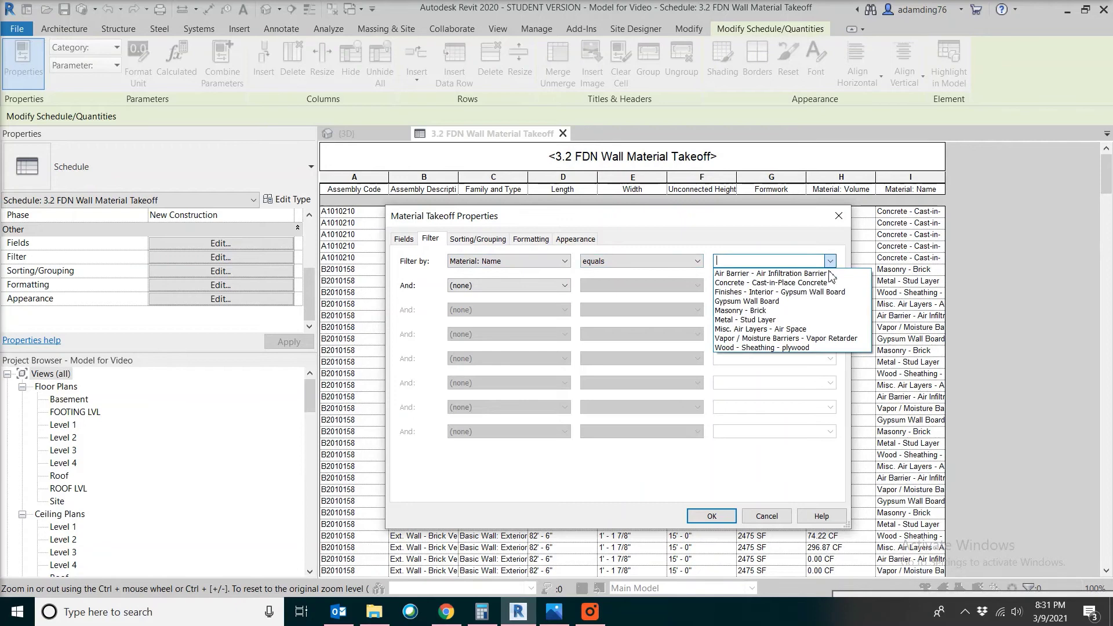
left_click(838, 283)
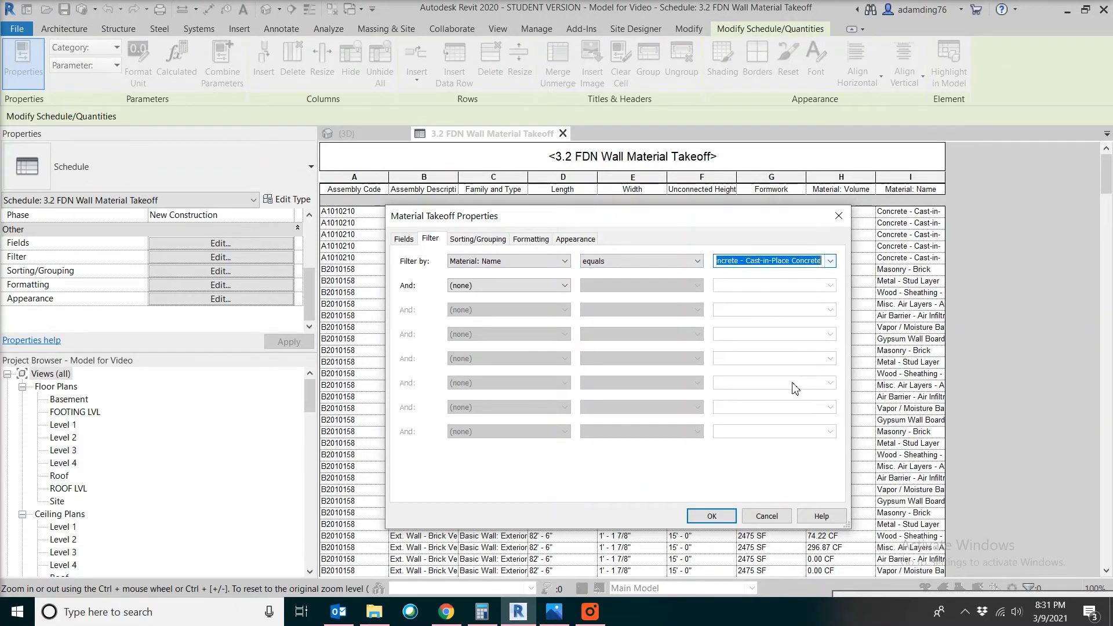
left_click(711, 516)
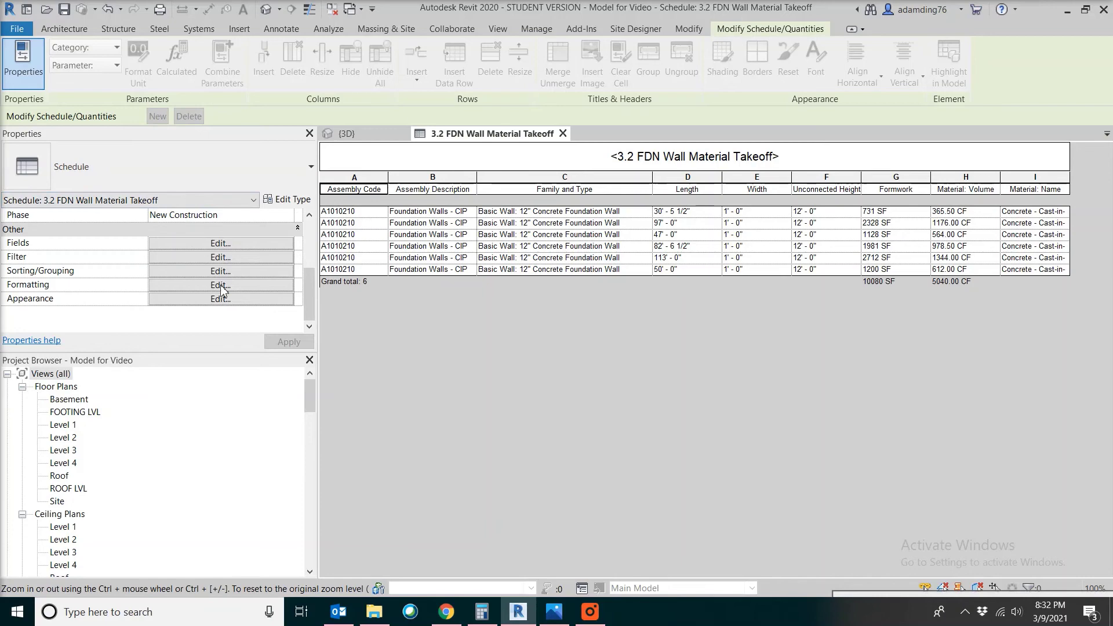
- Override the project settings for the Formwork field so its units are square meters
left_click(221, 285)
left_click(713, 382)
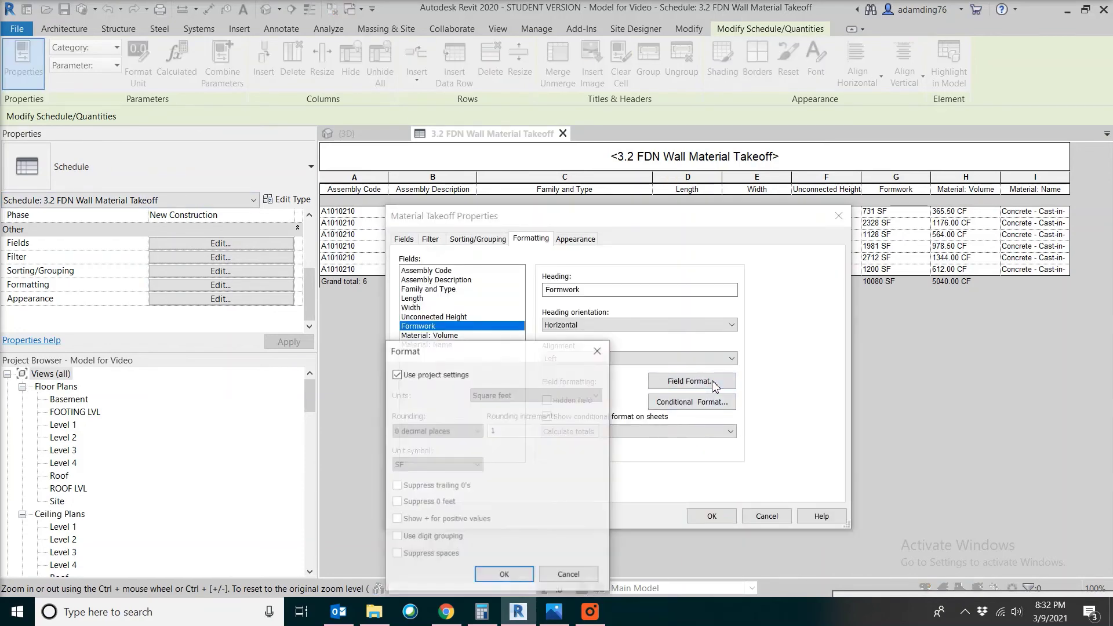
left_click(439, 376)
left_click(508, 397)
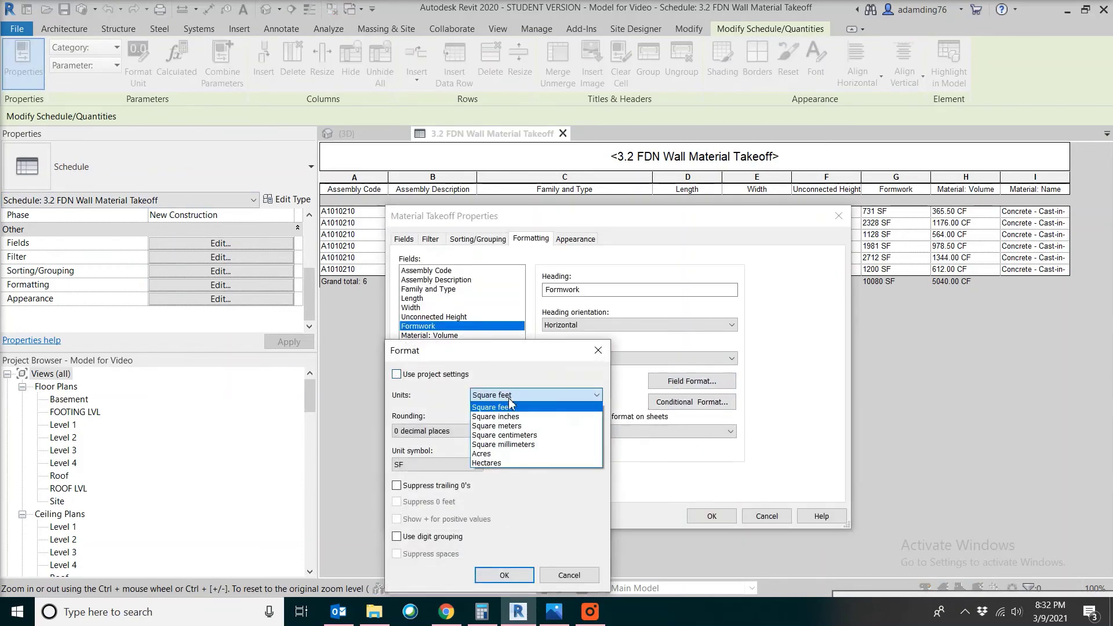
left_click(513, 432)
left_click(504, 575)
- Override the project settings for the Material: Volume field with cubic meters and apply the formatting to the schedule
key("Down")
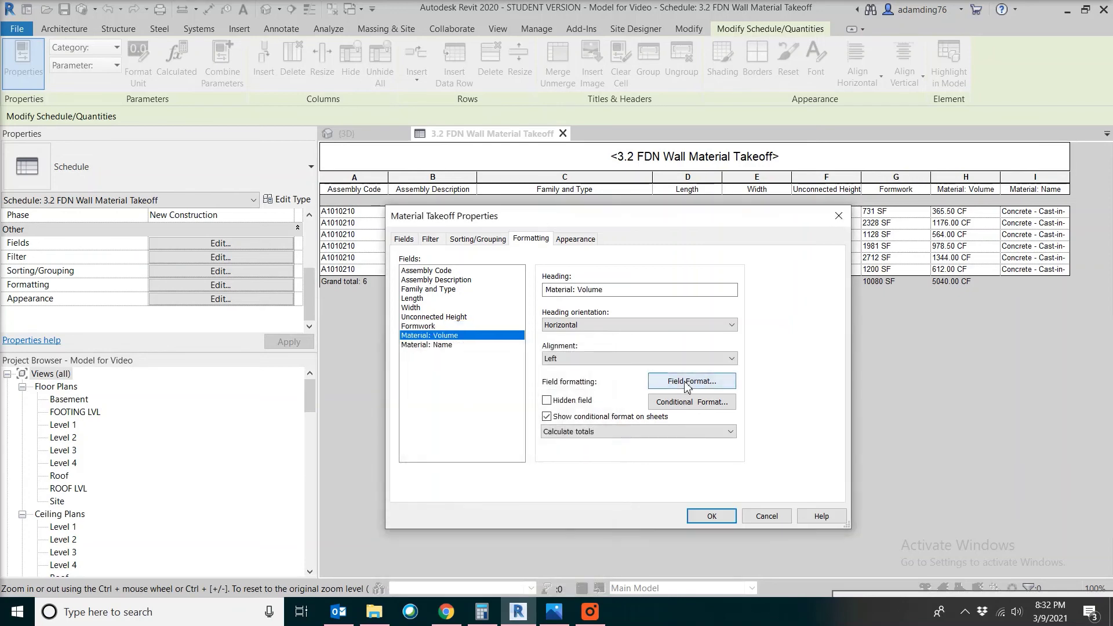
left_click(687, 383)
left_click(439, 374)
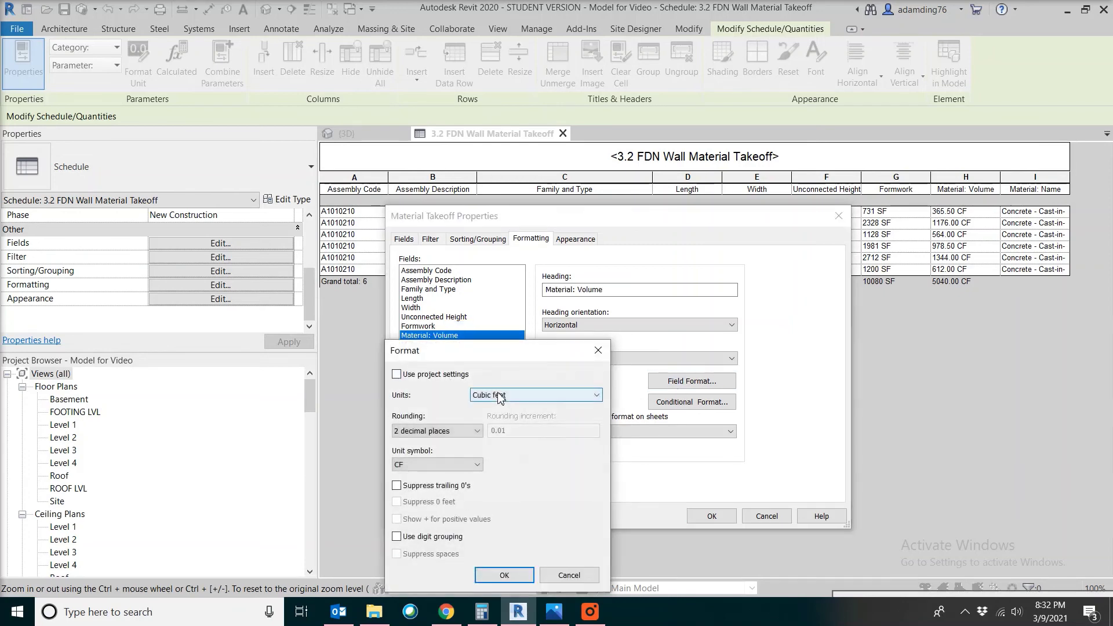
left_click(498, 396)
left_click(509, 436)
left_click(505, 575)
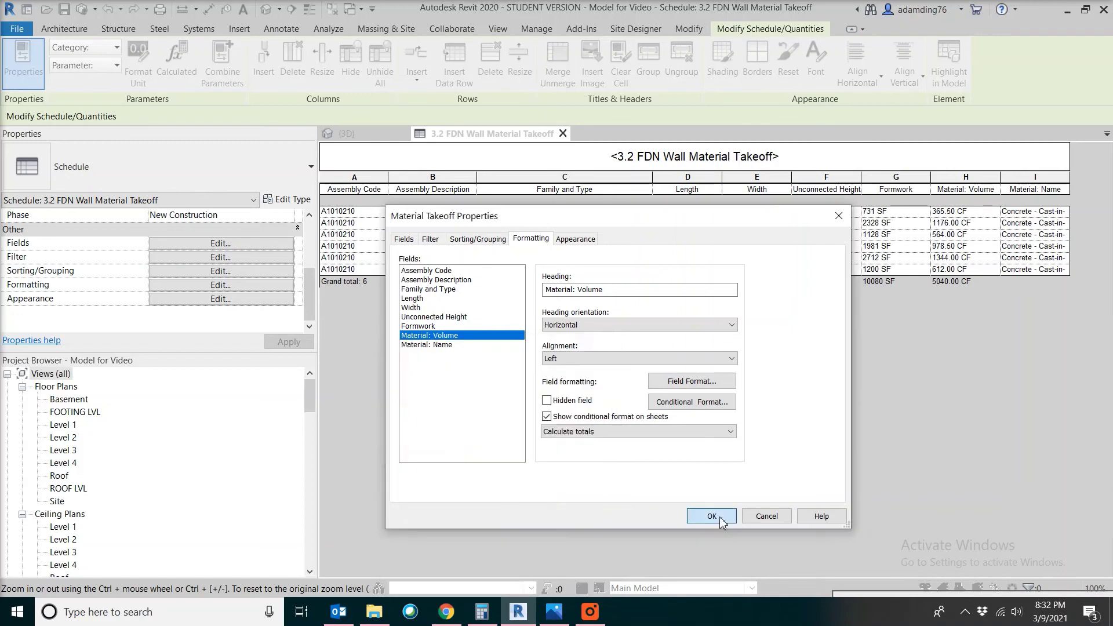
left_click(720, 517)
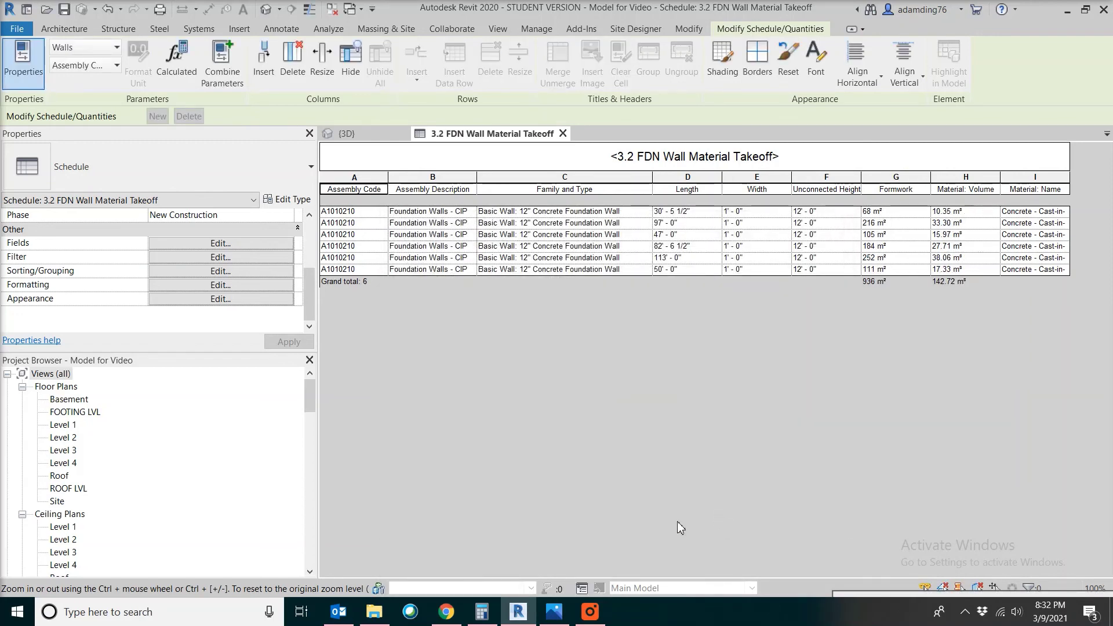